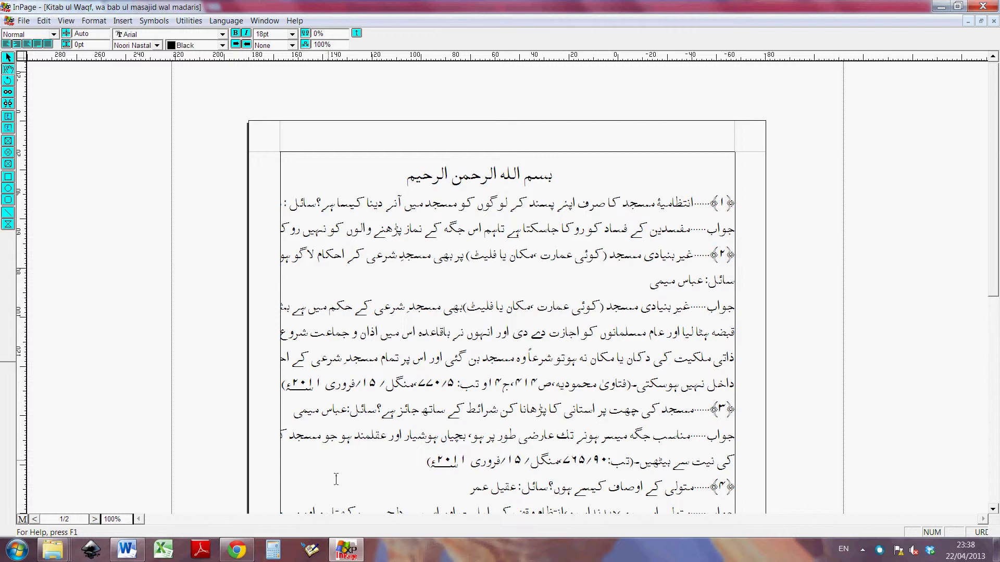
Bring the urdu.ca InPage-to-Unicode converter page in Chrome to the front.
click(236, 550)
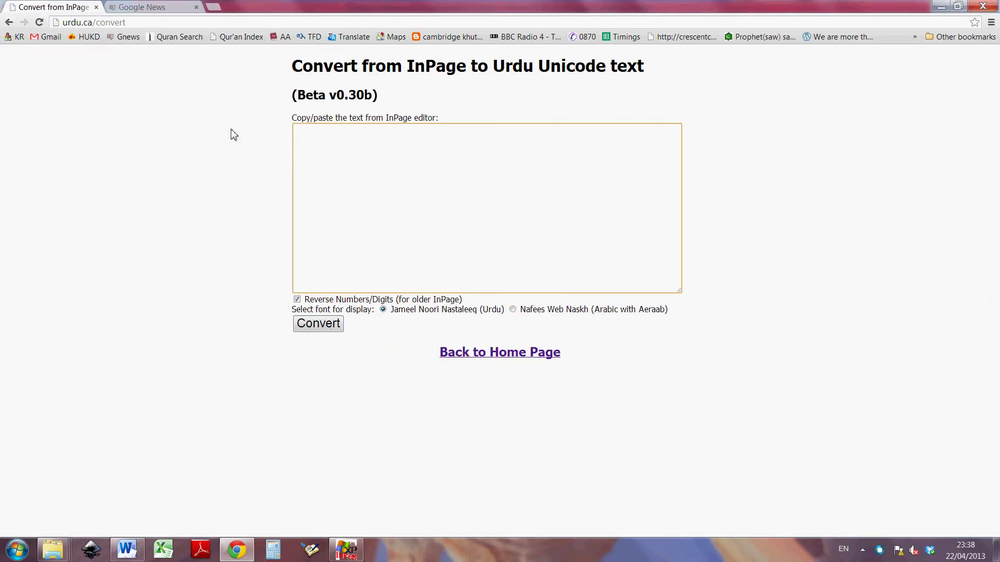
Load urdu.ca in a new browser tab.
click(213, 8)
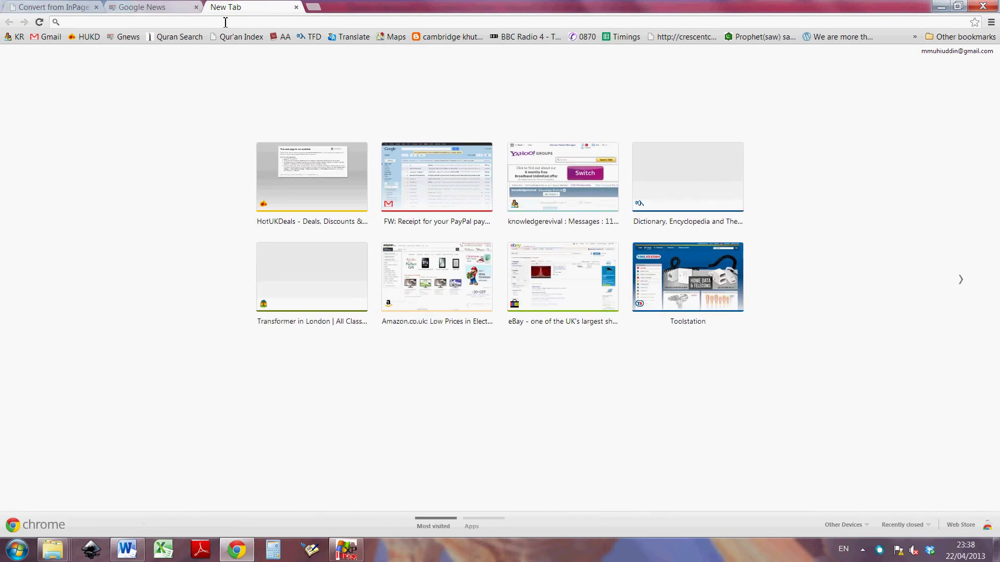
text(u)
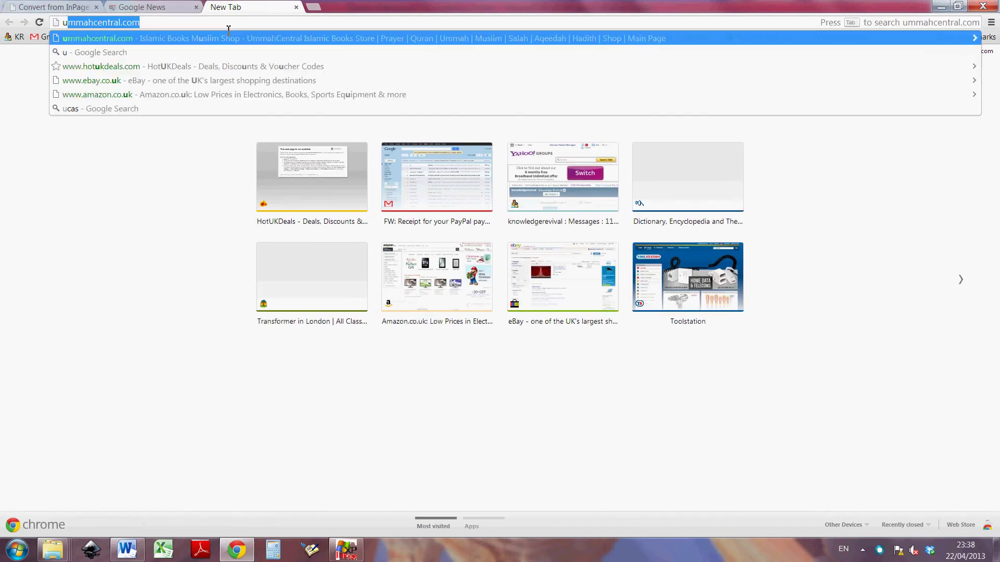
text(rdu.ca)
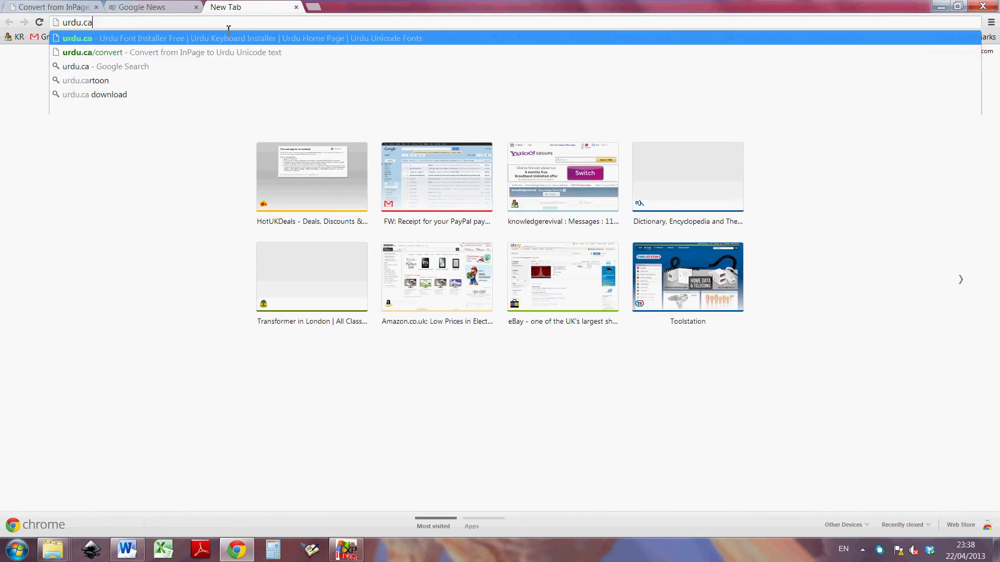
key(Return)
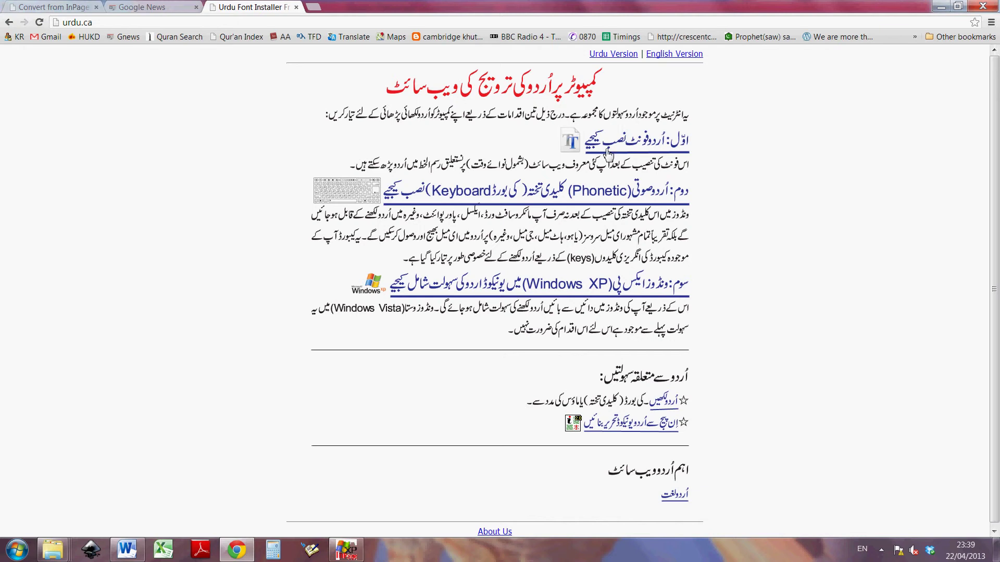
Download the Jameel Noori Nastaleeq font installer (UrduFonts (2).exe) from urdu.ca.
middle_click(613, 149)
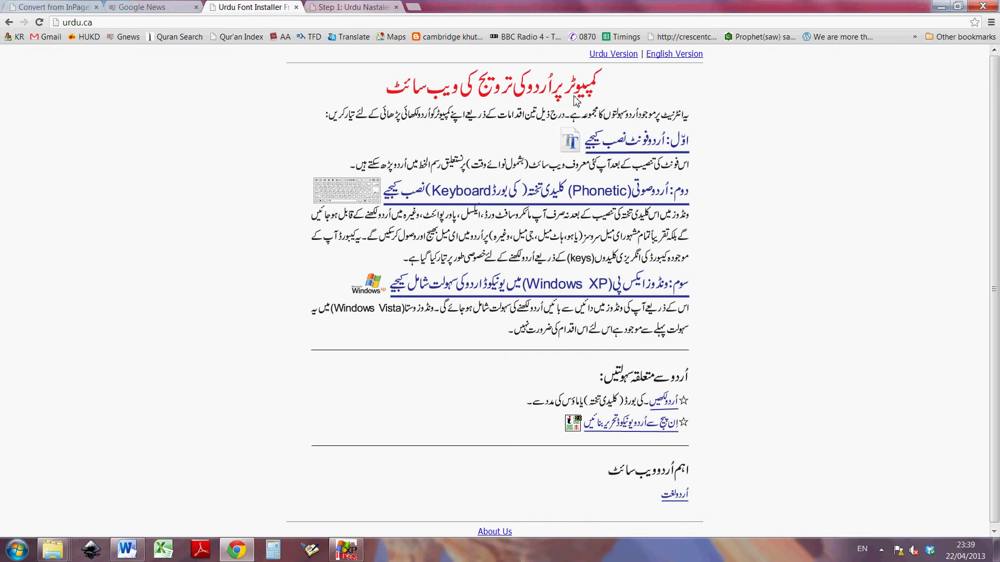
right_click(608, 142)
click(622, 149)
key(ctrl+Tab)
key(ctrl+Tab)
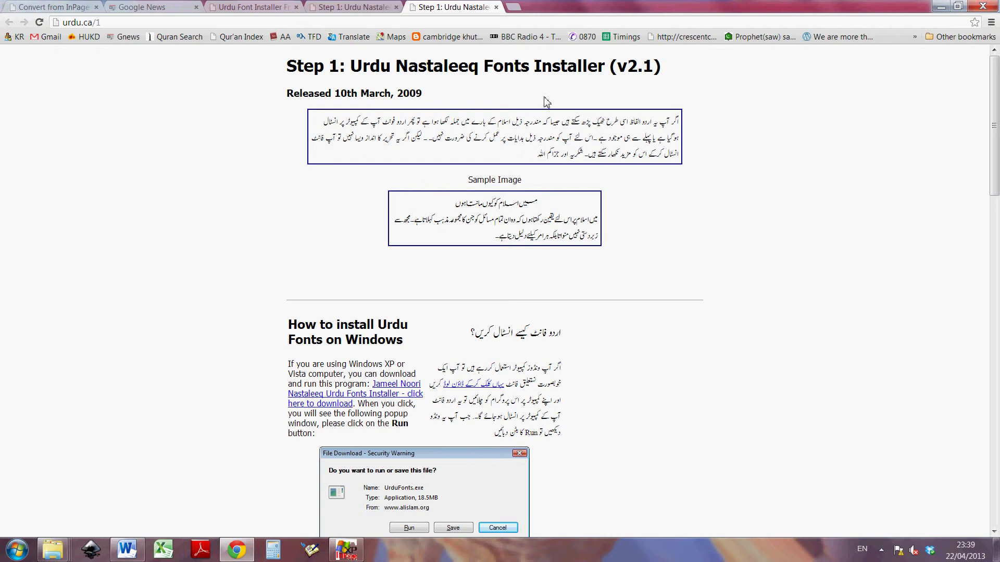
scroll(481, 236, down, 3)
scroll(482, 235, down, 20)
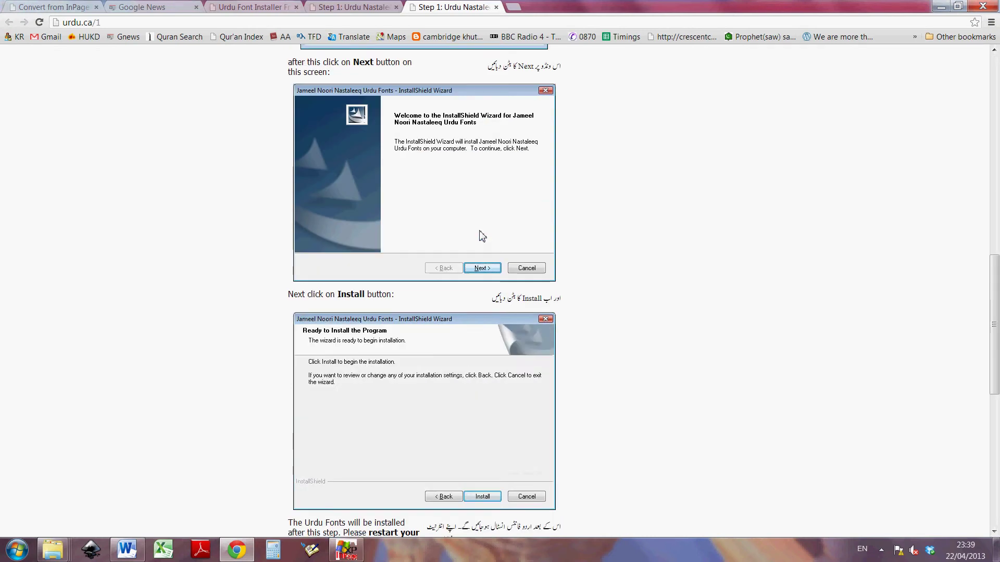
scroll(469, 199, up, 20)
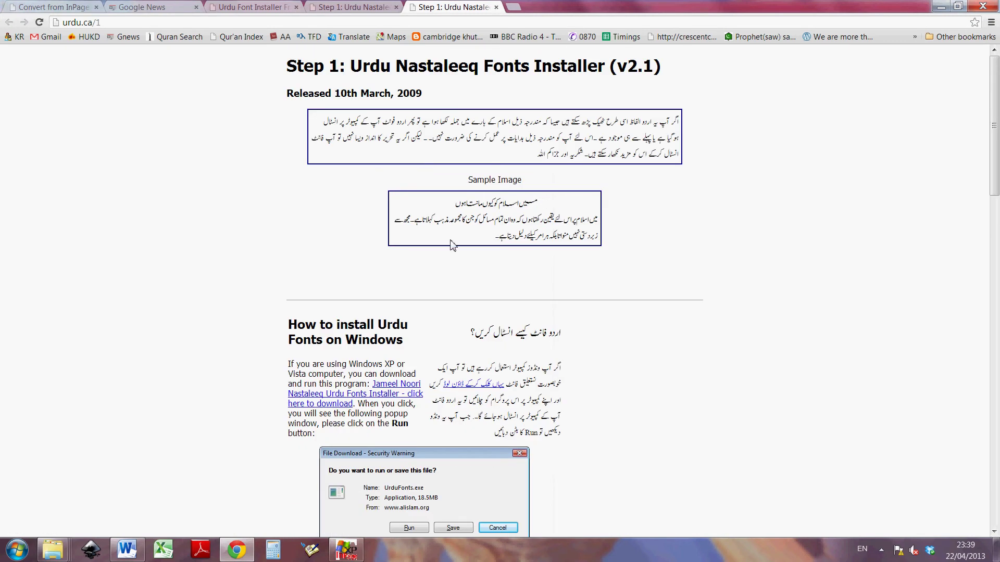
click(387, 394)
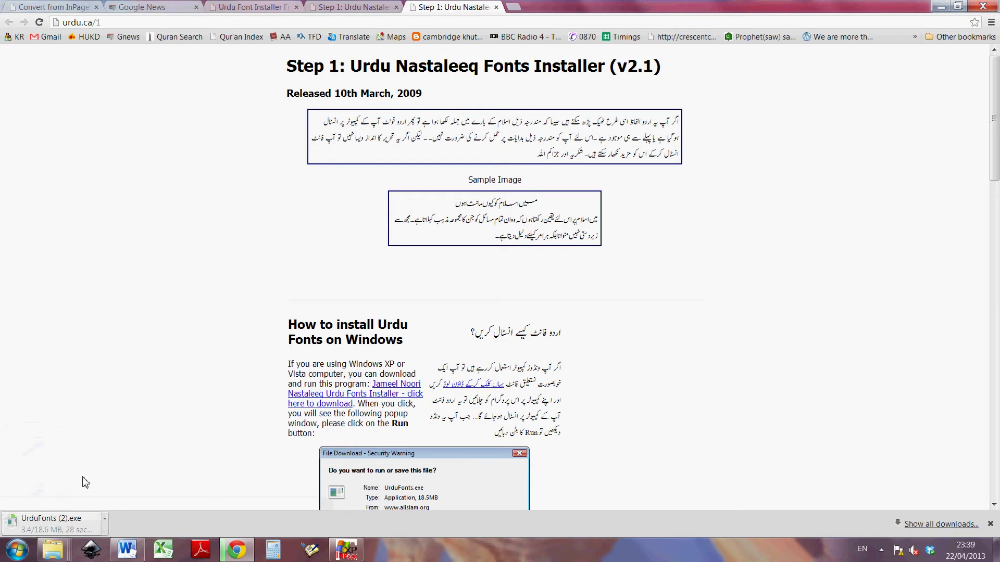
Open the Convert from InPage page from the urdu.ca home page, then return to the InPage document.
click(255, 6)
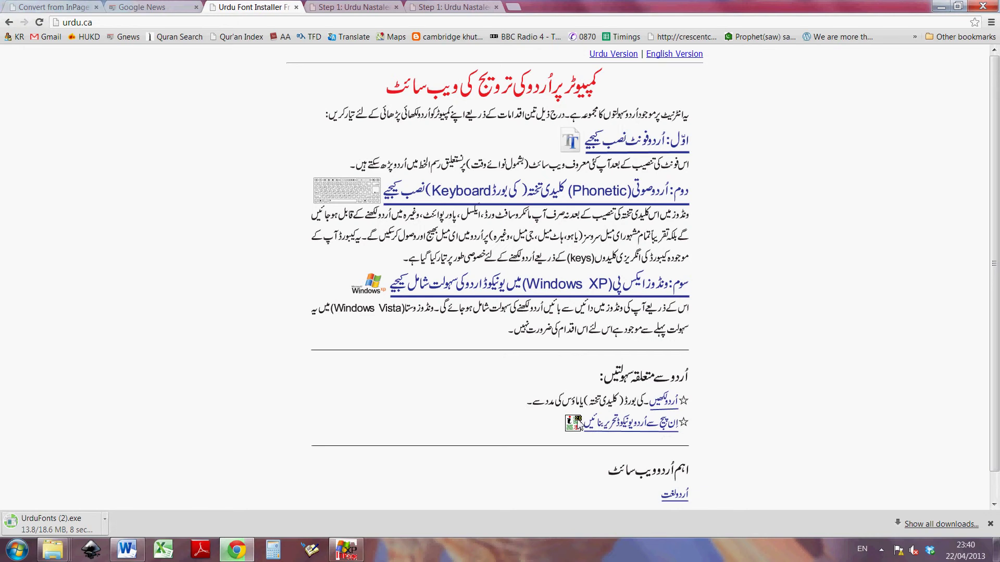
right_click(659, 425)
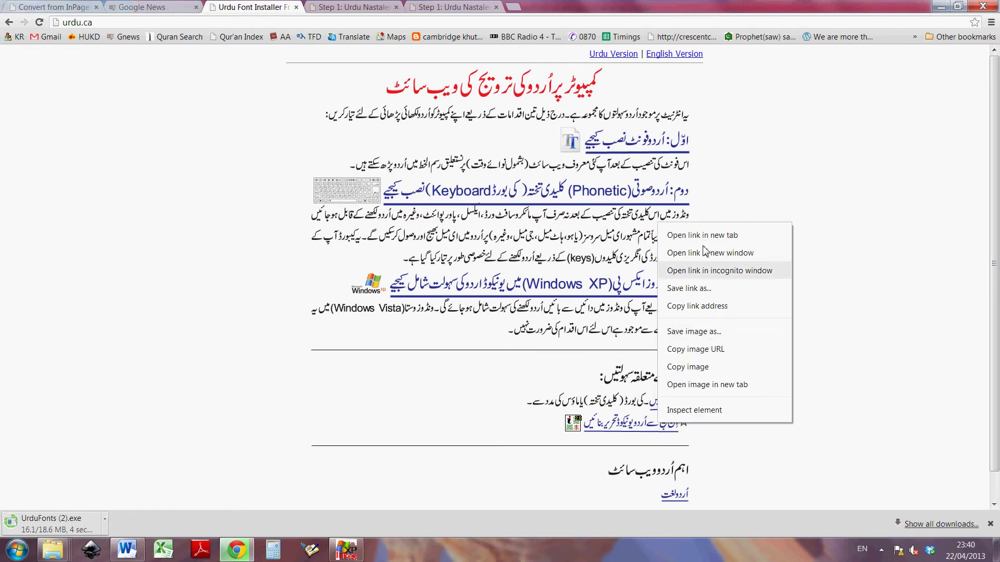
click(756, 483)
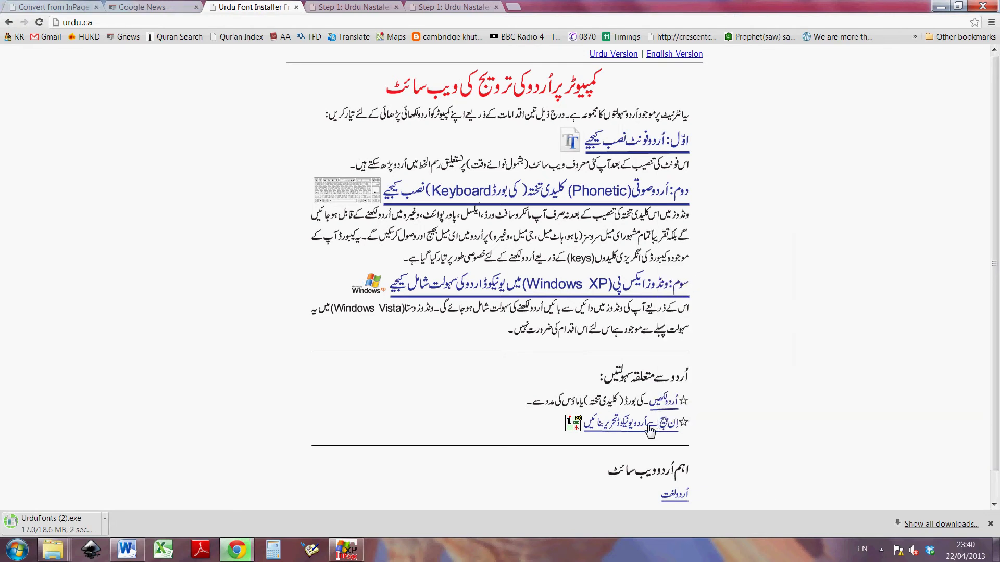
click(650, 431)
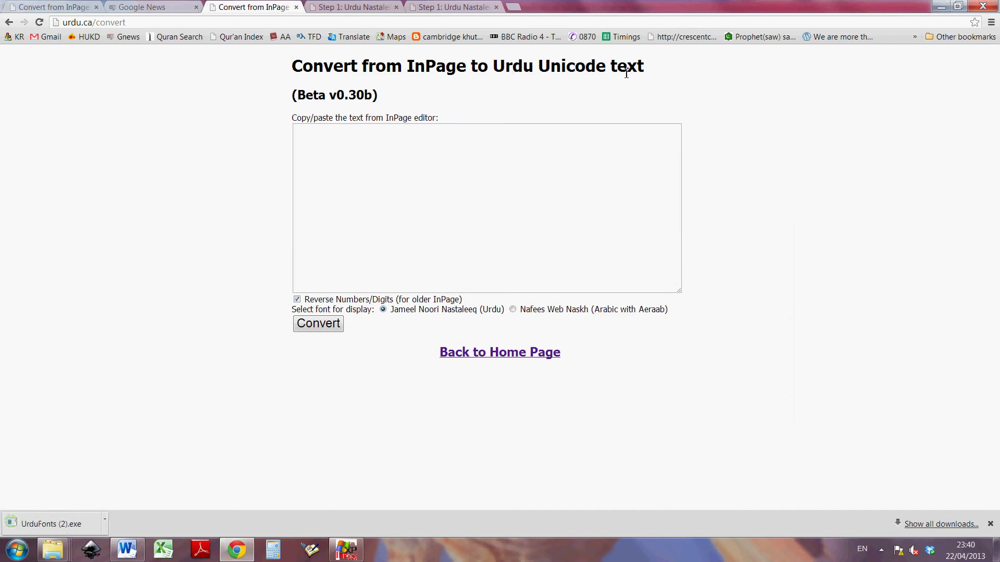
click(467, 154)
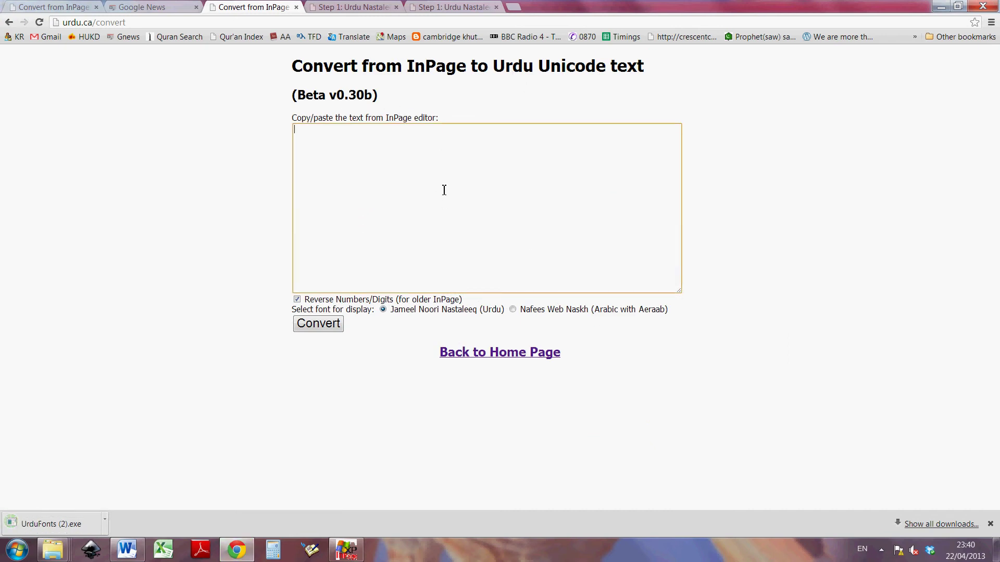
click(345, 549)
click(581, 286)
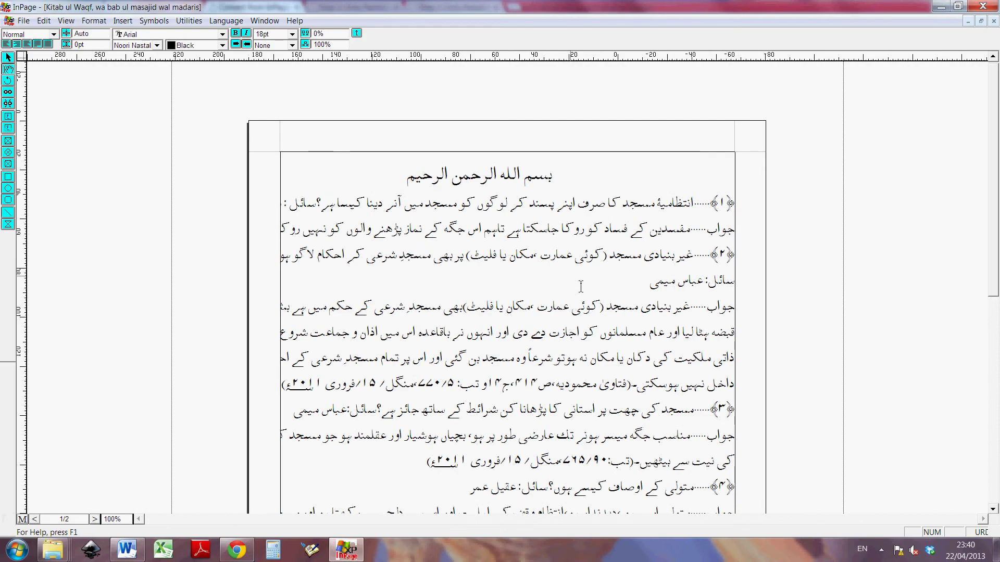
Copy the Bismillah heading and opening question-and-answer lines, then switch to Word.
click(572, 251)
scroll(993, 190, down, 3)
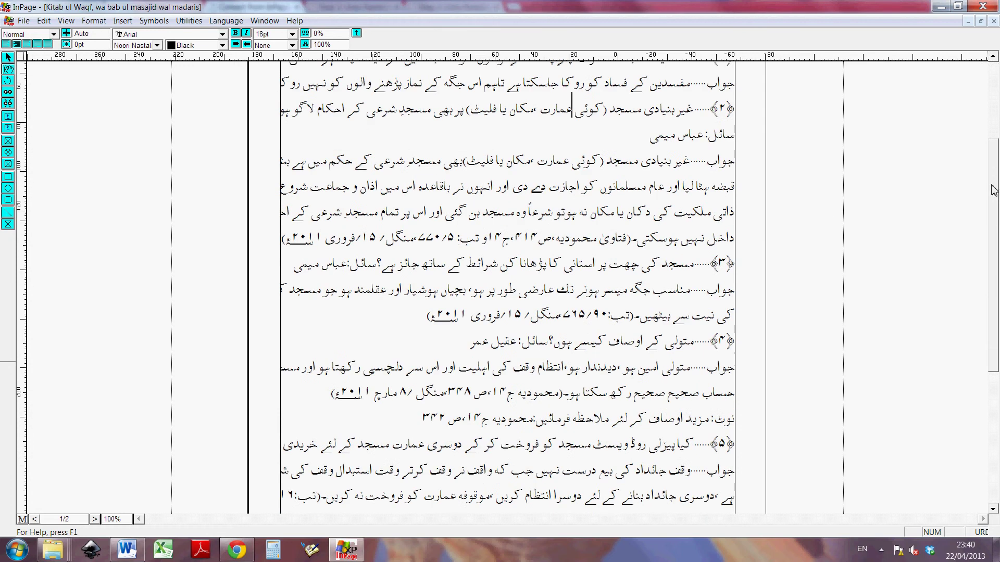
scroll(993, 190, up, 3)
drag(638, 168, 647, 271)
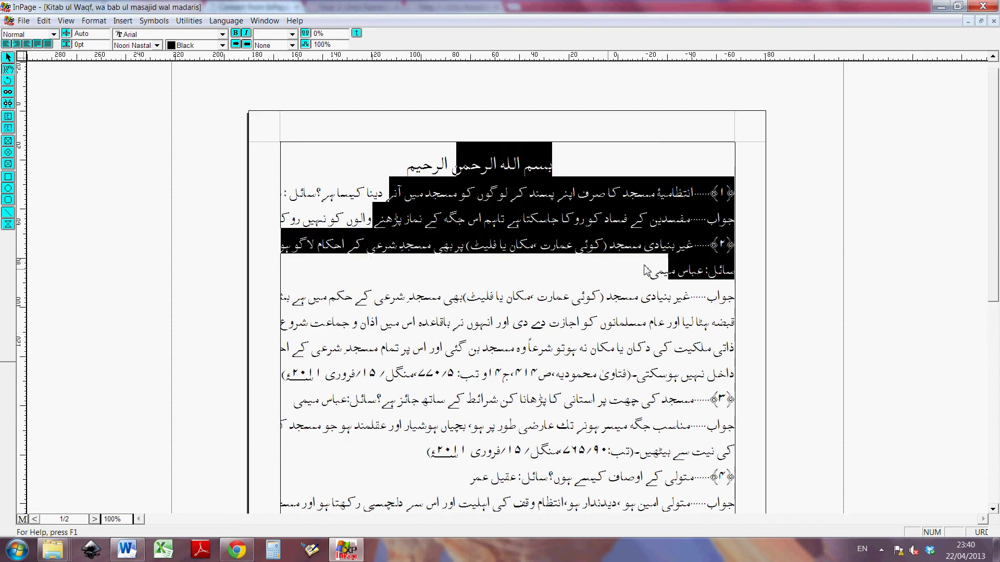
right_click(669, 229)
click(710, 292)
click(127, 550)
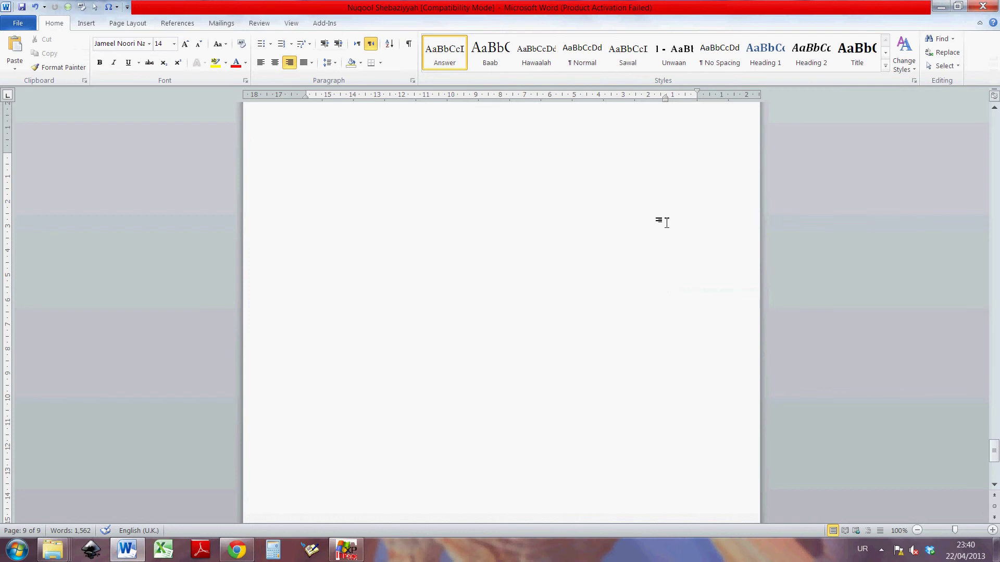
Paste as Keep Text Only in Word, undo the garbled symbols, and return to InPage.
key(Menu)
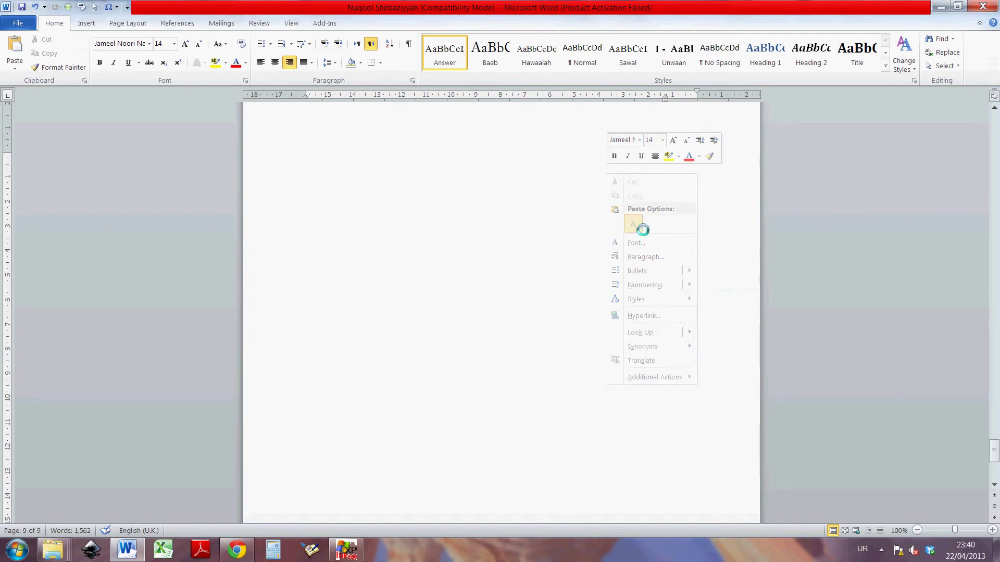
click(633, 224)
scroll(624, 346, up, 1)
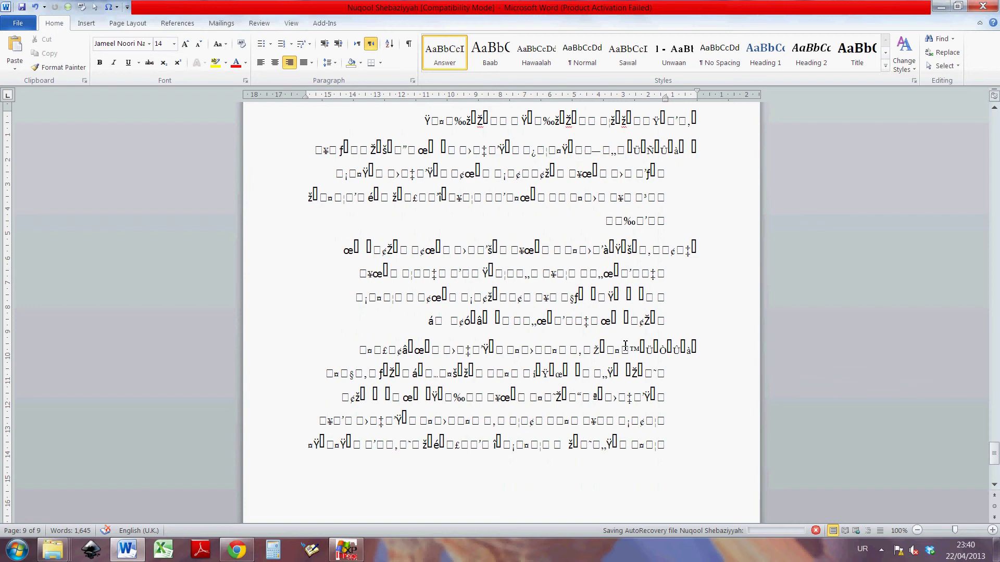
key(ctrl+z)
key(alt+Tab)
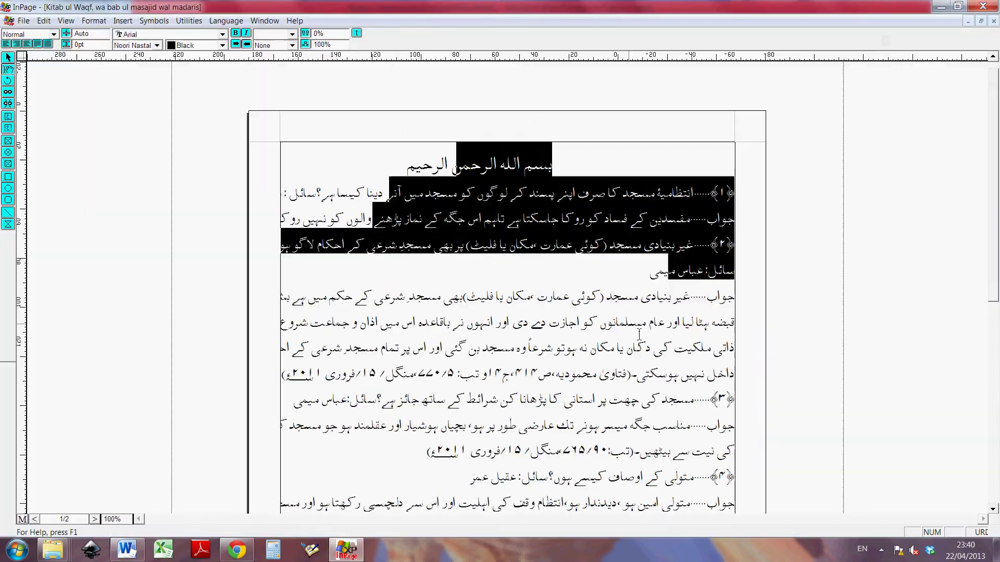
Try partial selections of the title and opening paragraphs in the InPage text.
click(541, 184)
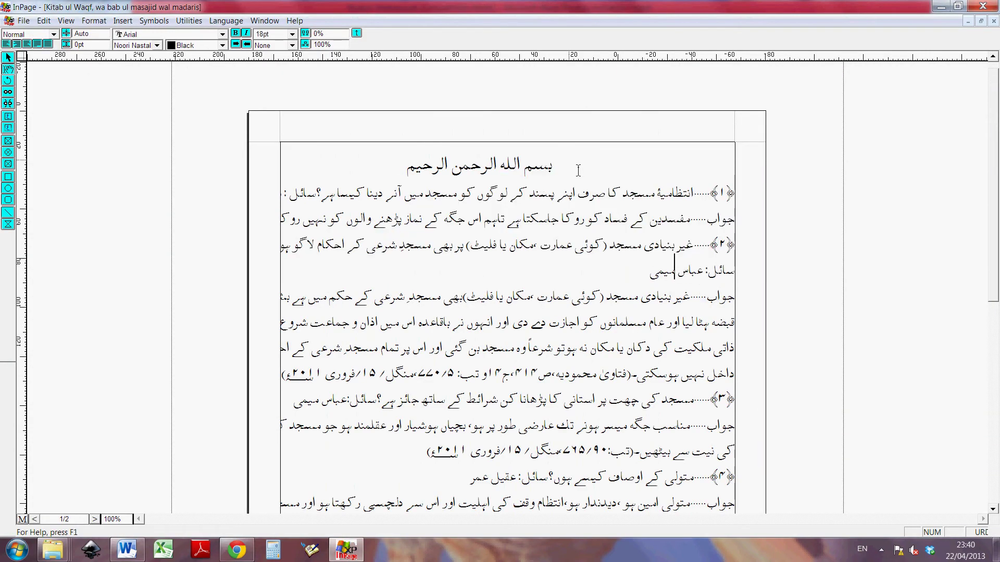
drag(574, 168, 579, 279)
mouse_move(654, 281)
mouse_down()
mouse_move(677, 281)
mouse_move(641, 281)
mouse_move(669, 270)
mouse_move(681, 226)
mouse_move(638, 286)
mouse_up()
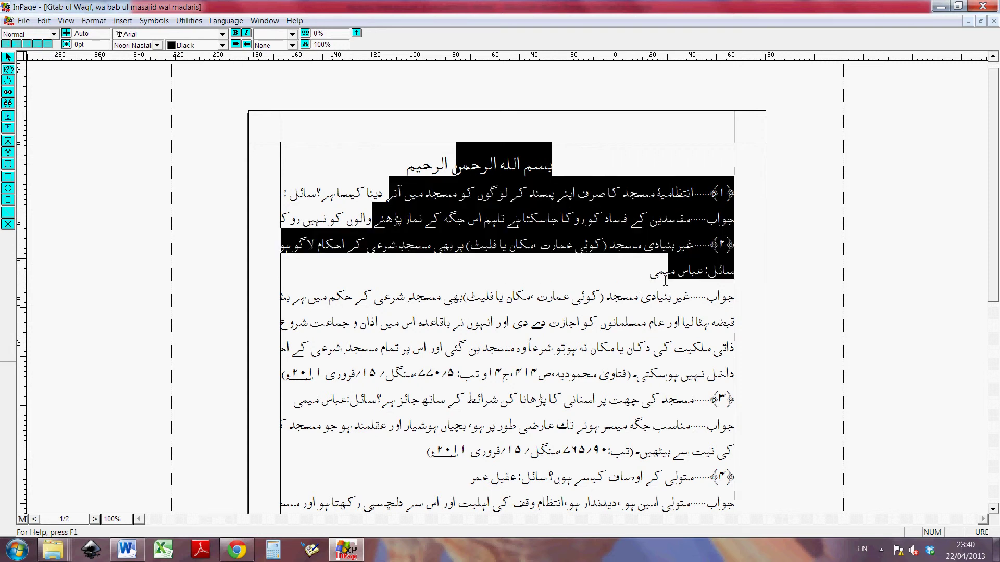
click(594, 217)
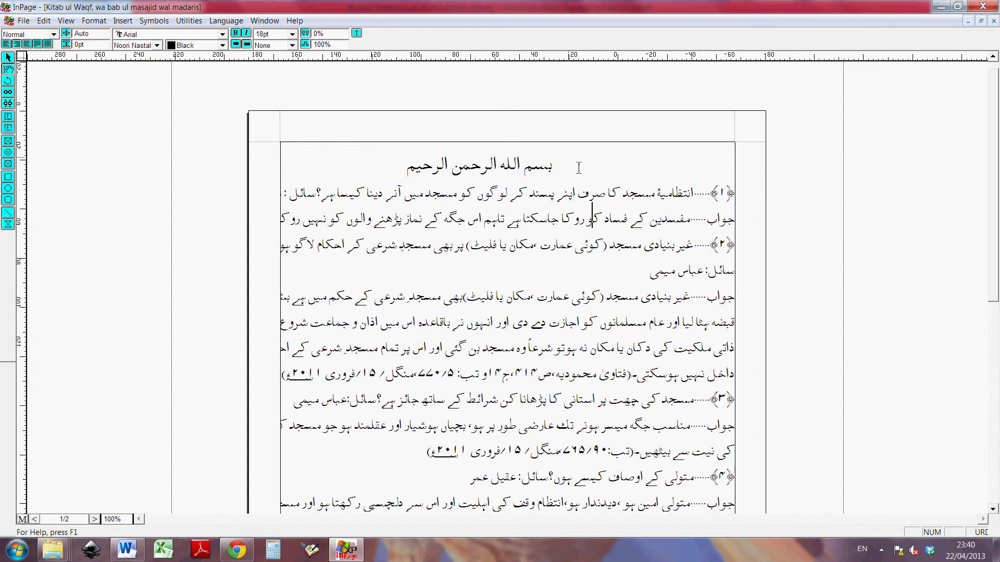
click(573, 170)
drag(571, 170, 552, 220)
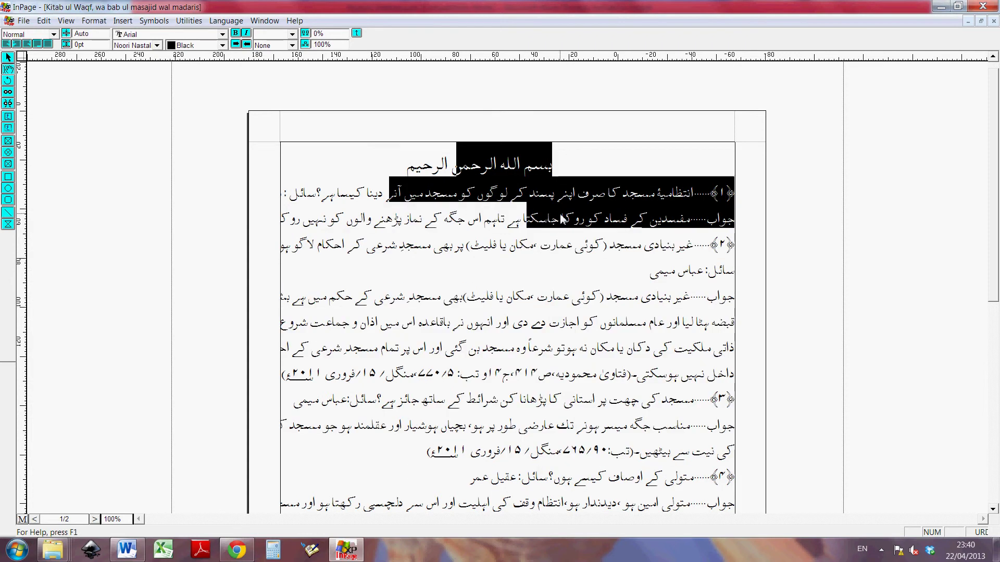
click(559, 219)
Select all the article's text, copy it, and bring up the urdu.ca converter.
key(ctrl+a)
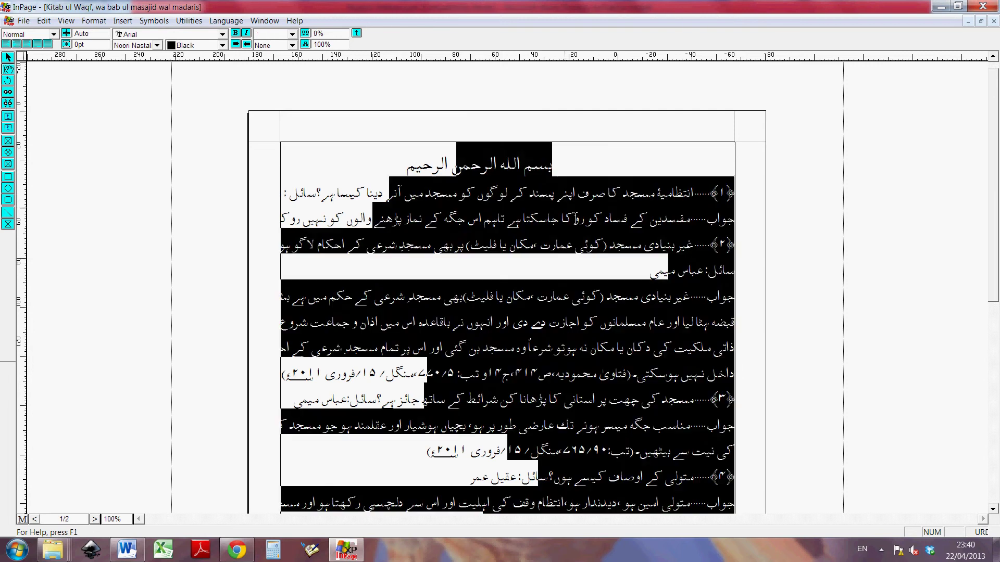
right_click(560, 217)
click(588, 179)
double_click(593, 170)
right_click(594, 168)
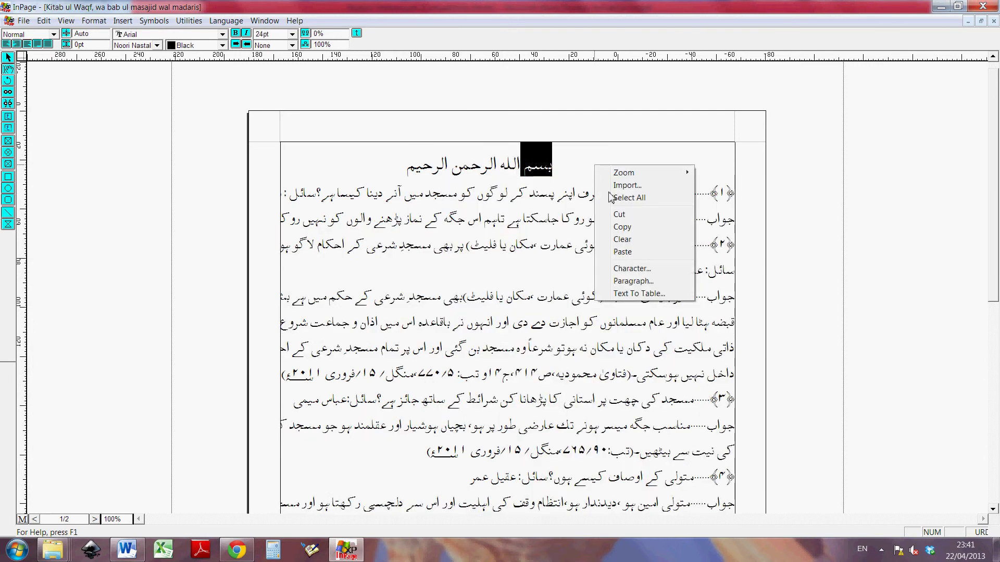
click(628, 198)
right_click(462, 240)
click(494, 302)
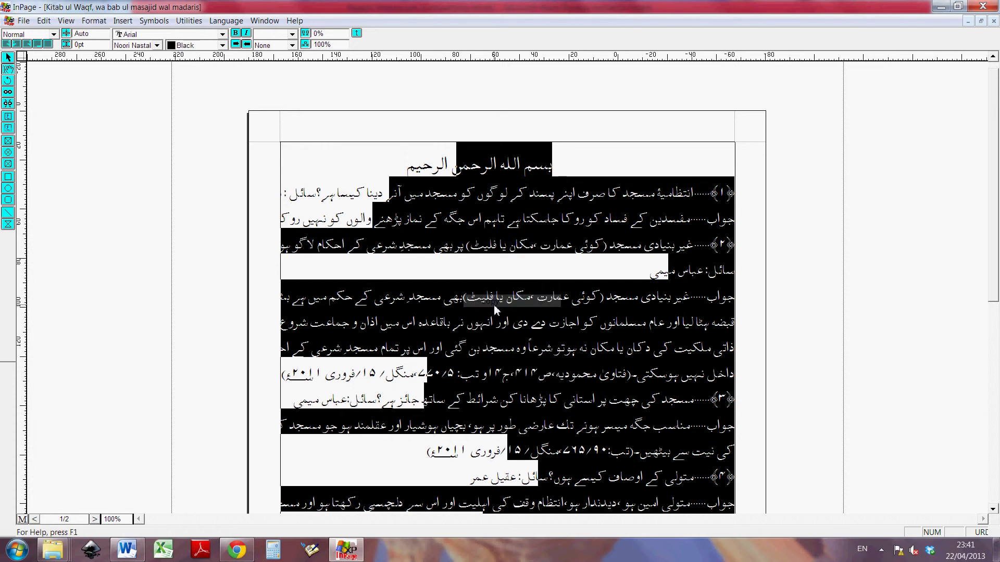
click(237, 550)
Paste the copied InPage text into the urdu.ca converter's input box.
click(397, 190)
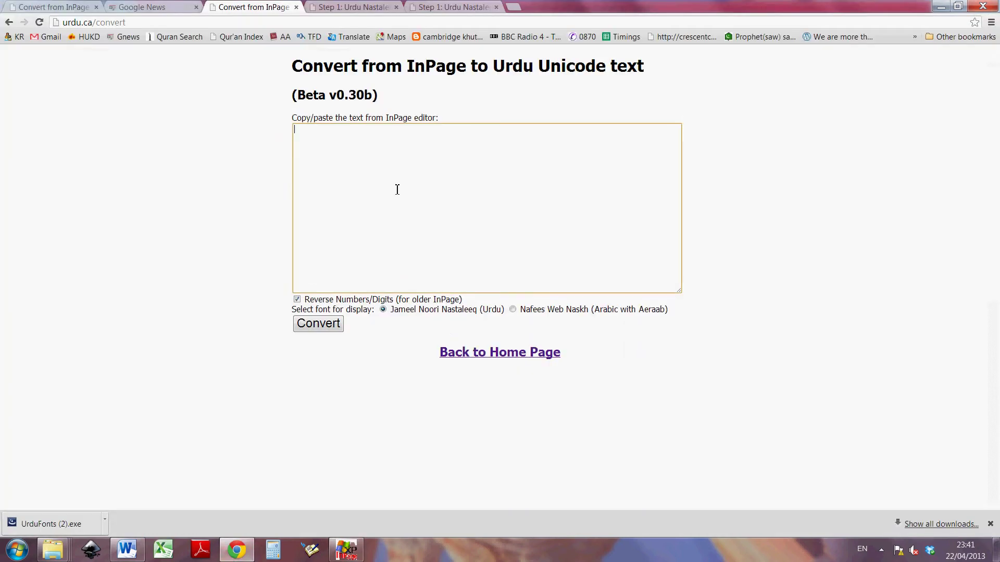
right_click(354, 149)
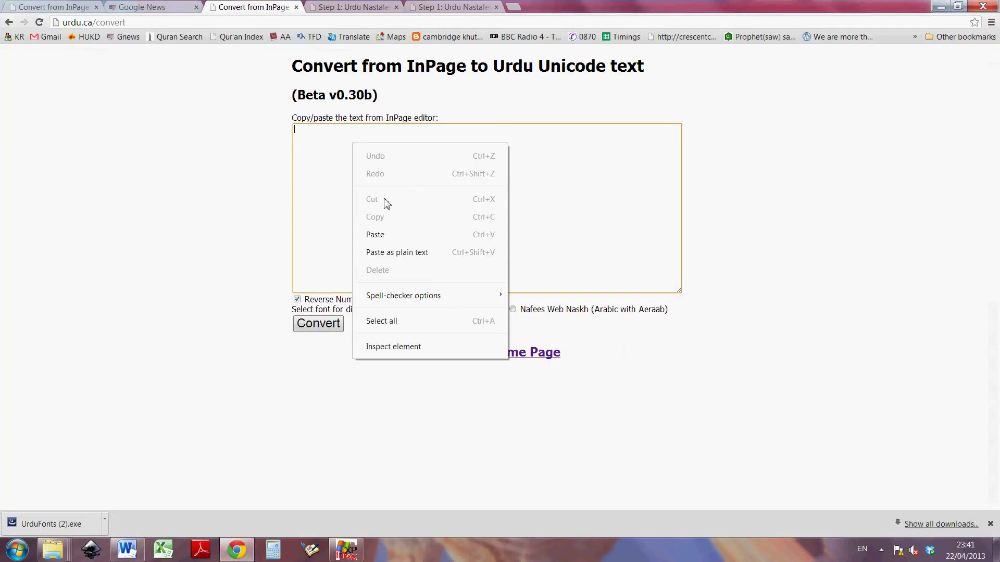
click(391, 237)
mouse_move(674, 228)
mouse_down()
mouse_move(675, 172)
mouse_move(675, 241)
mouse_up()
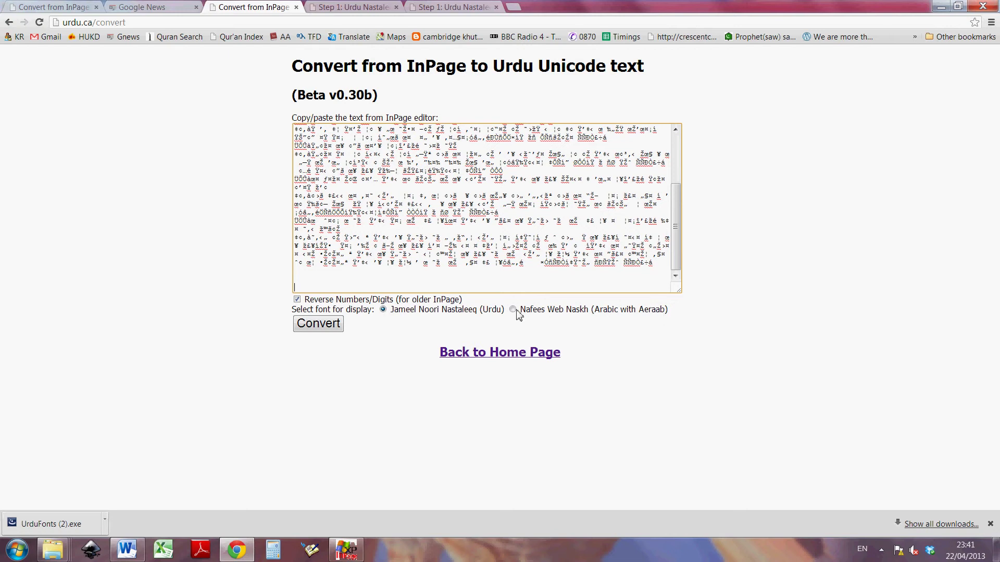
Convert the pasted text to Urdu Unicode, copy all of the result, and switch to Word.
click(330, 325)
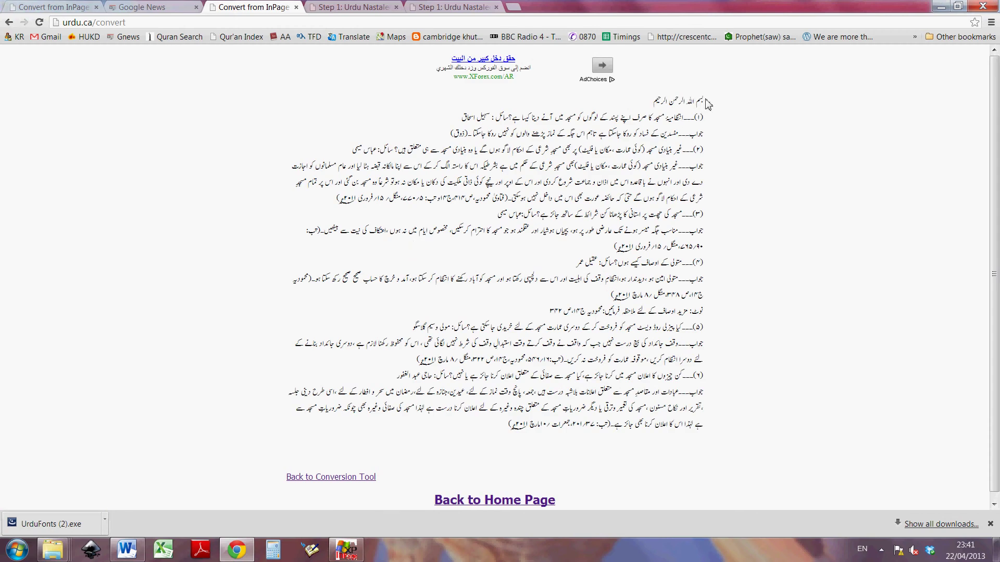
drag(705, 103, 509, 434)
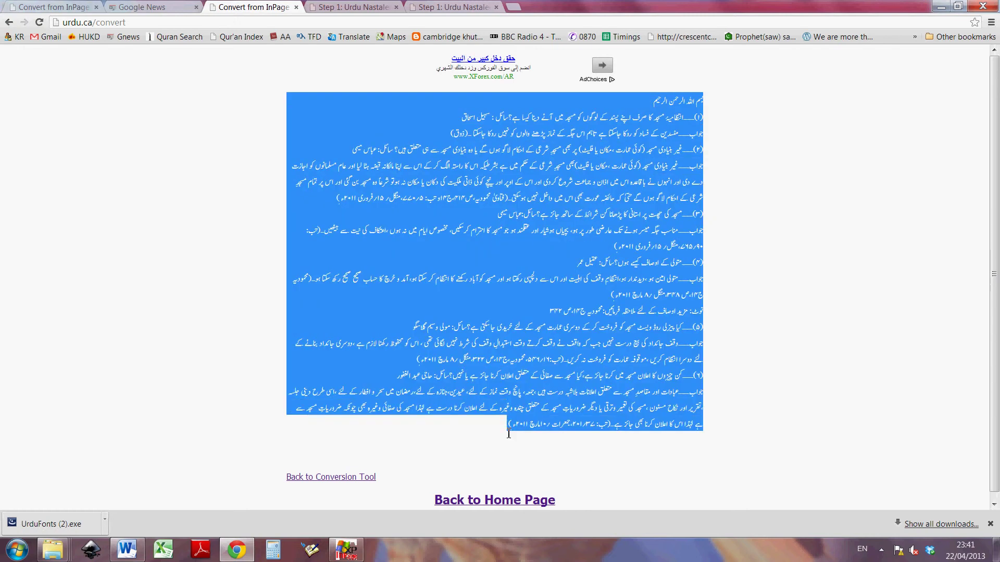
right_click(560, 234)
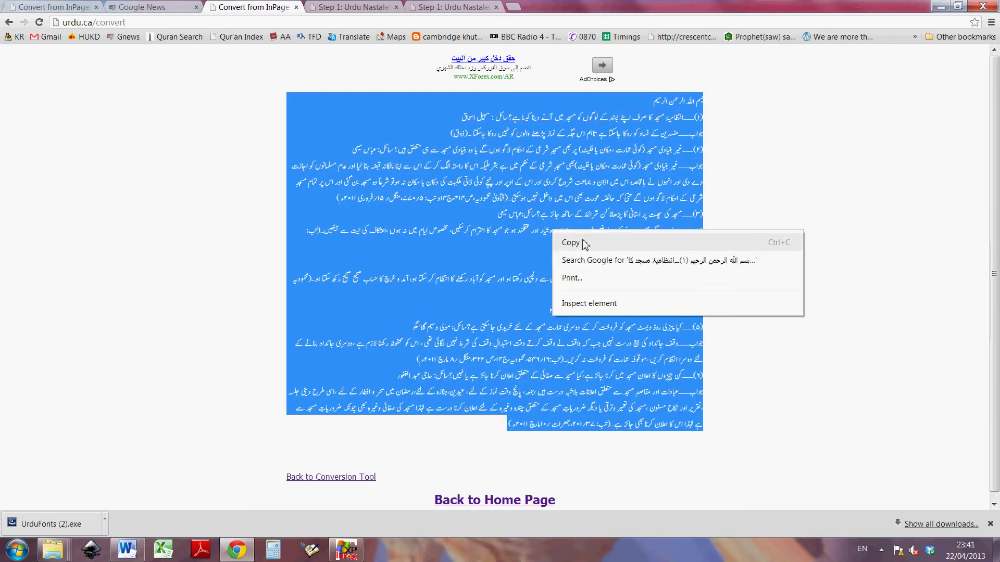
click(571, 242)
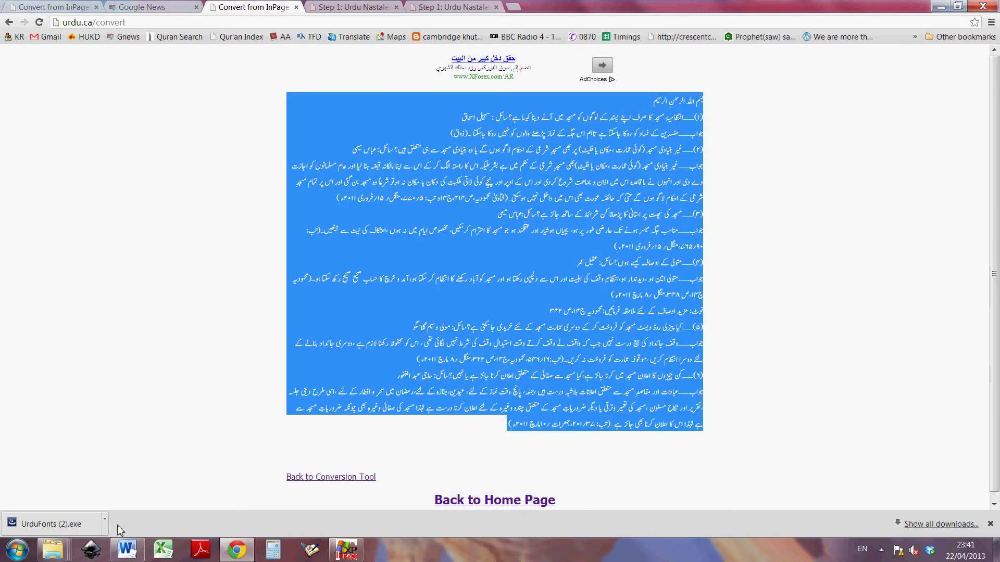
click(127, 550)
Paste the converted Urdu text on page 9 with Keep Source Formatting.
right_click(553, 150)
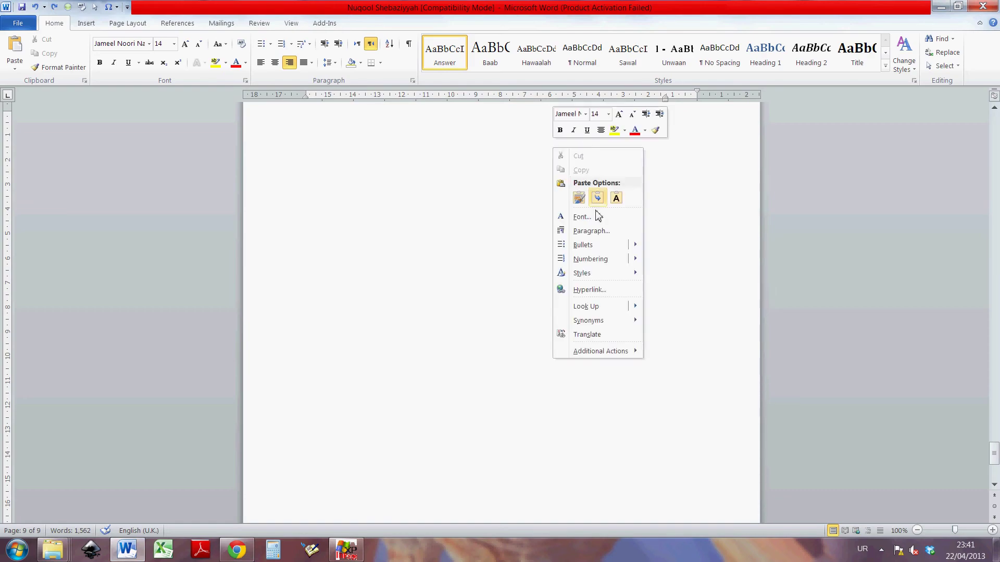
click(579, 198)
scroll(655, 224, up, 10)
scroll(655, 224, down, 4)
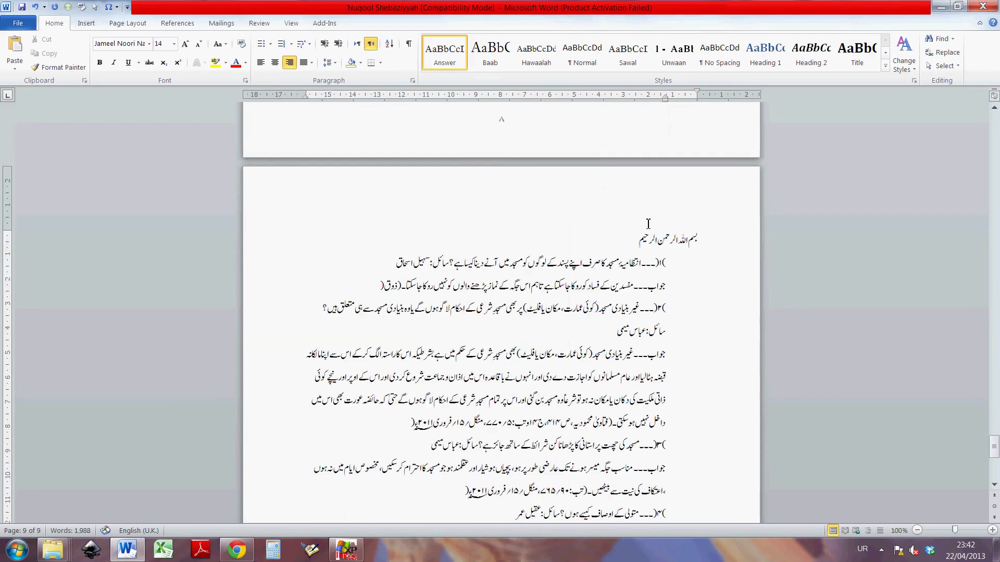
Move the caret through the Bismillah heading and first lines of the pasted text.
click(683, 164)
key(Down)
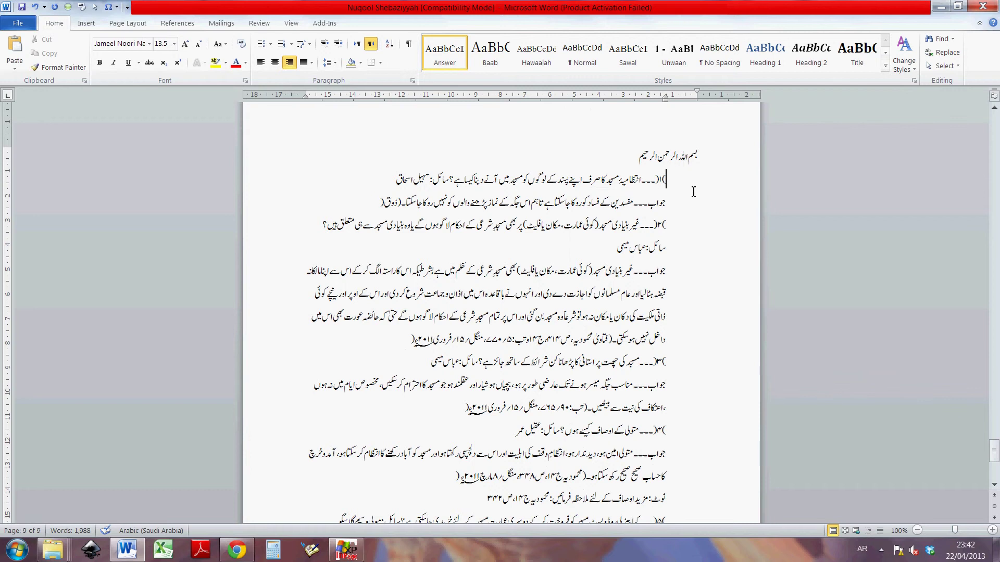
key(Up)
scroll(618, 207, down, 7)
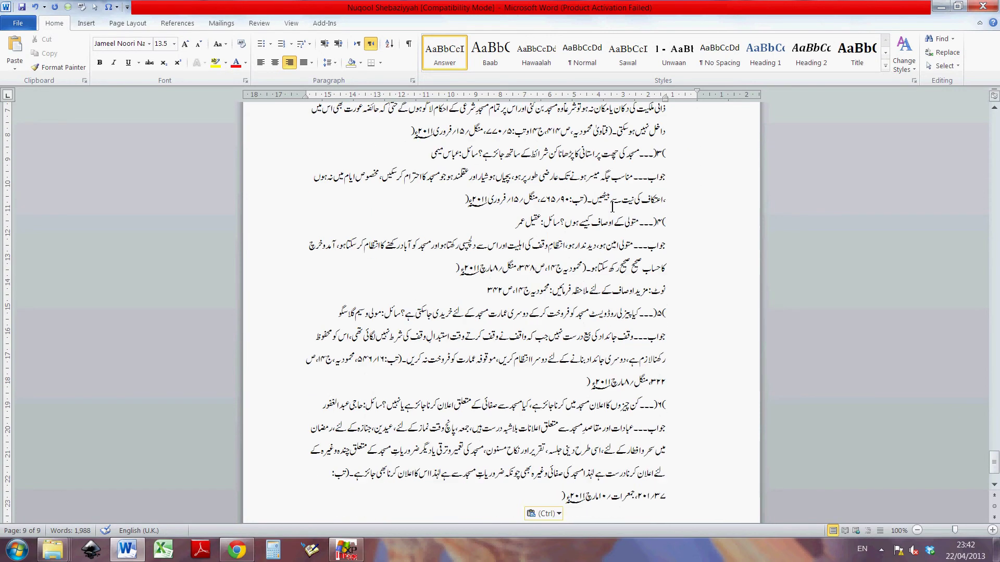
scroll(612, 207, up, 10)
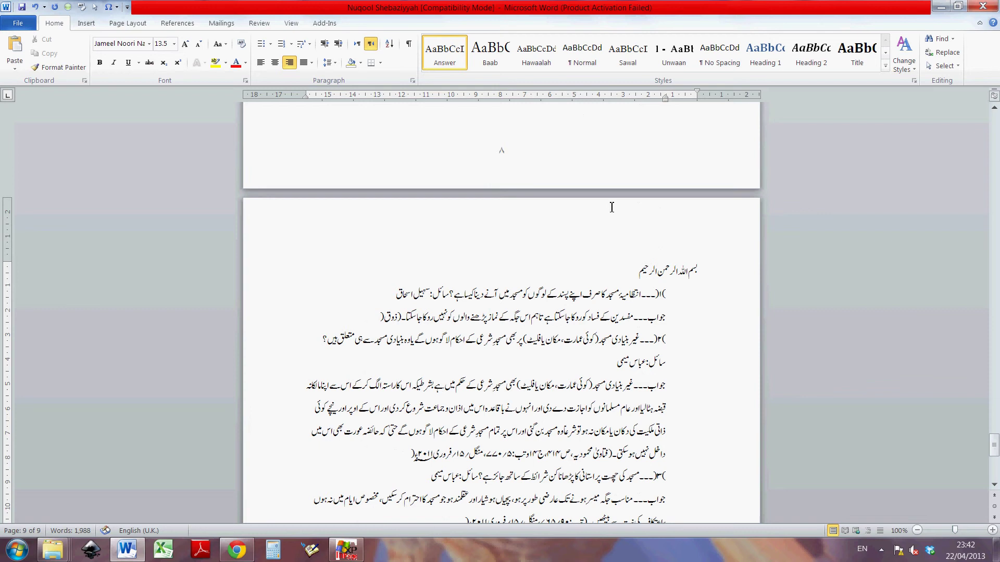
scroll(666, 258, down, 3)
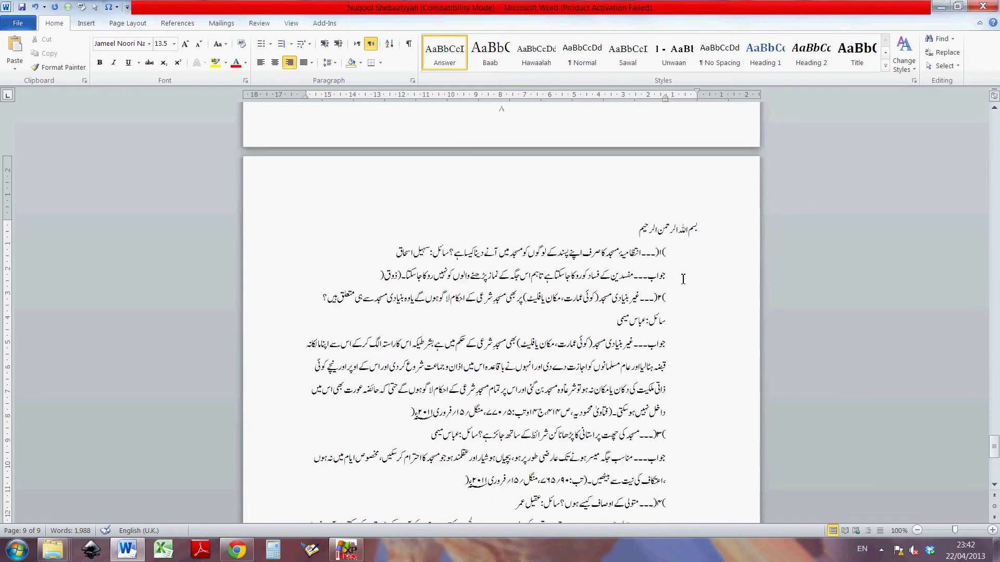
Toggle the keyboard between Urdu and English with Alt+Shift while in the Urdu text.
click(664, 156)
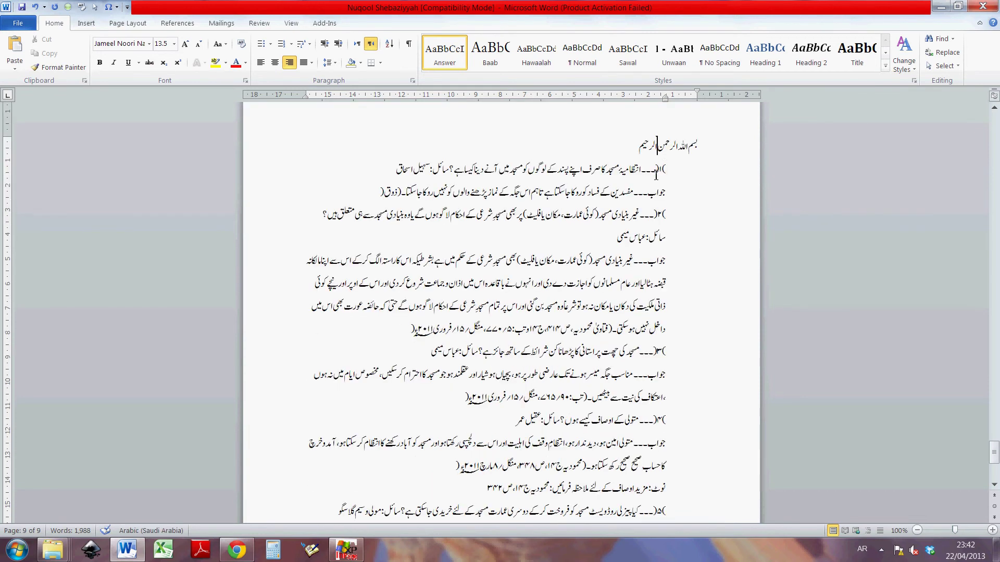
key(alt+shift)
click(677, 170)
click(634, 155)
key(alt+shift)
click(696, 151)
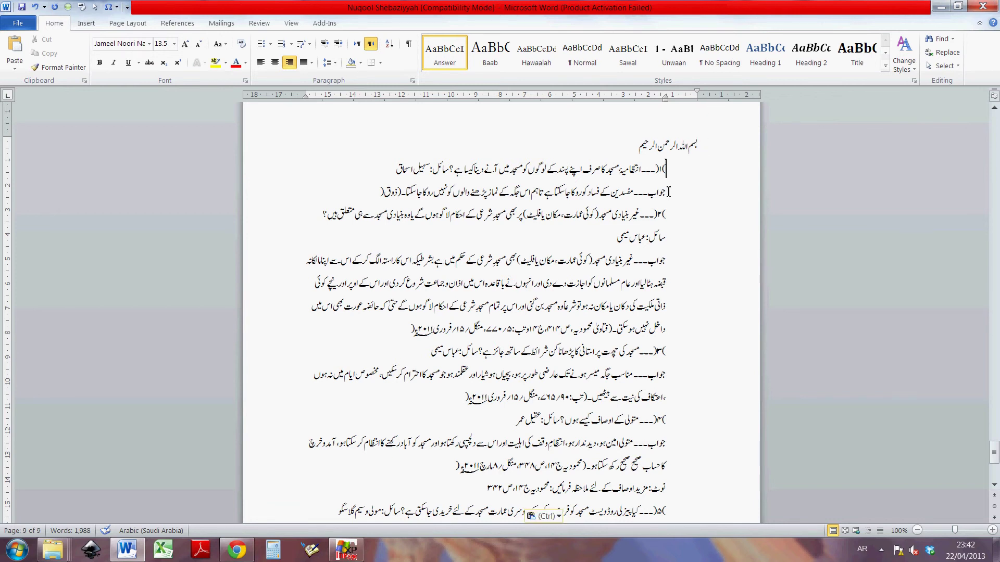
drag(667, 171, 647, 261)
click(638, 192)
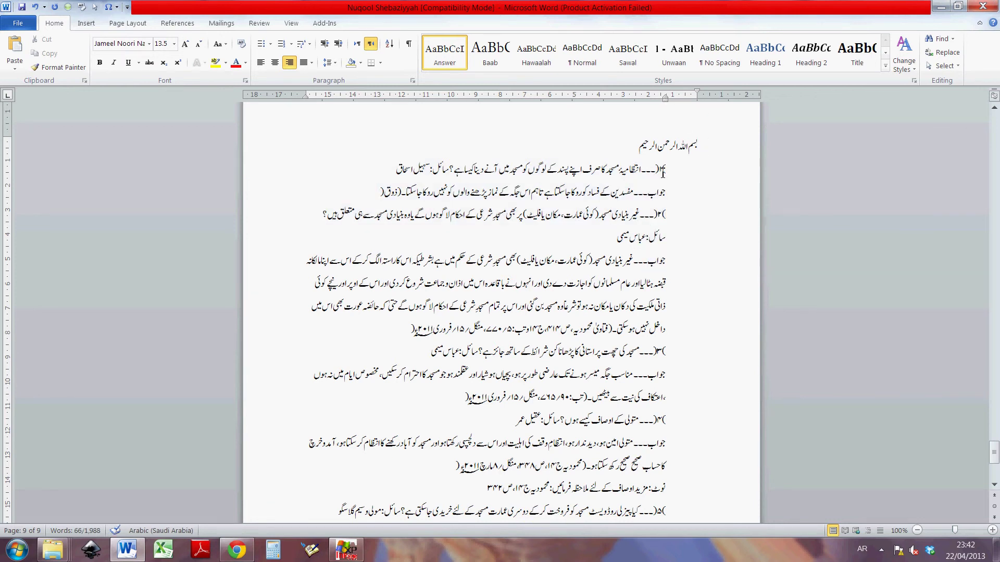
scroll(547, 348, down, 2)
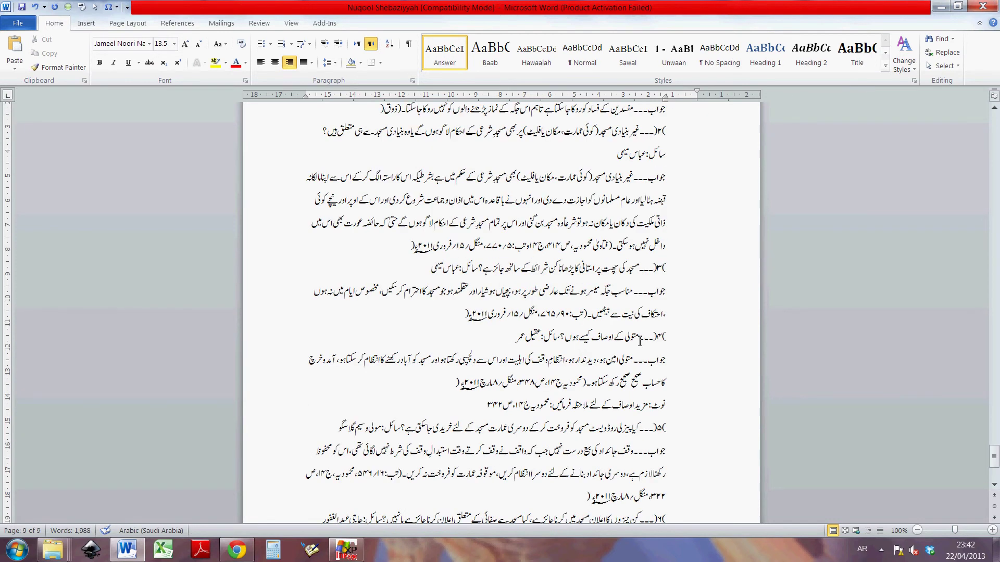
scroll(639, 341, up, 2)
Clear the InPage highlight, check the line starts, then return to the Word document.
click(346, 550)
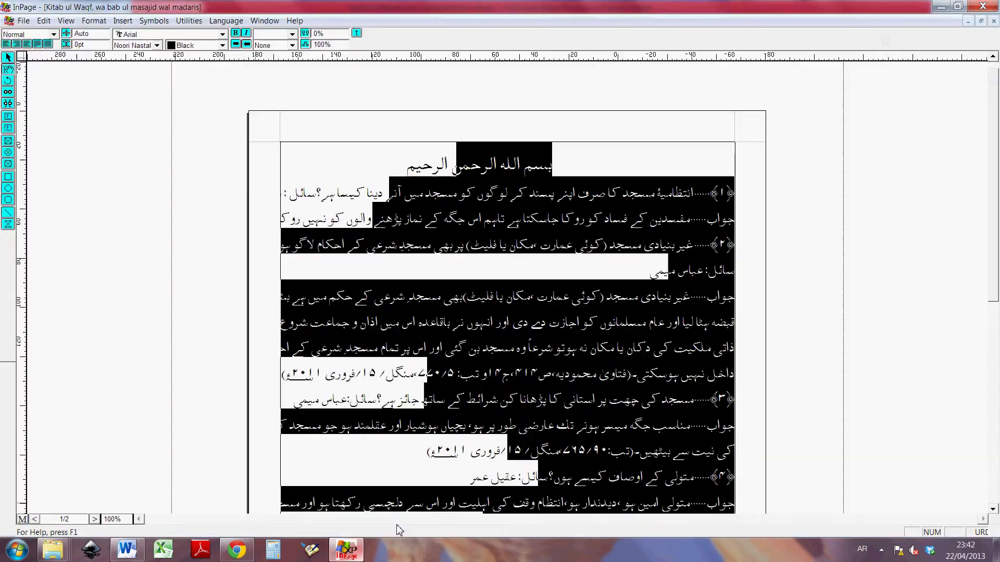
click(716, 265)
click(729, 201)
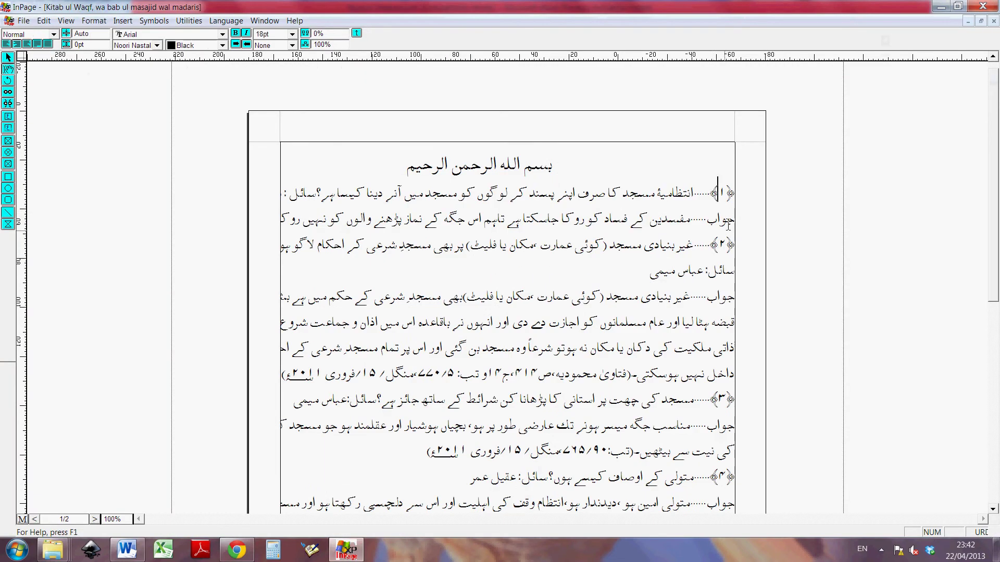
click(727, 297)
key(alt+Tab)
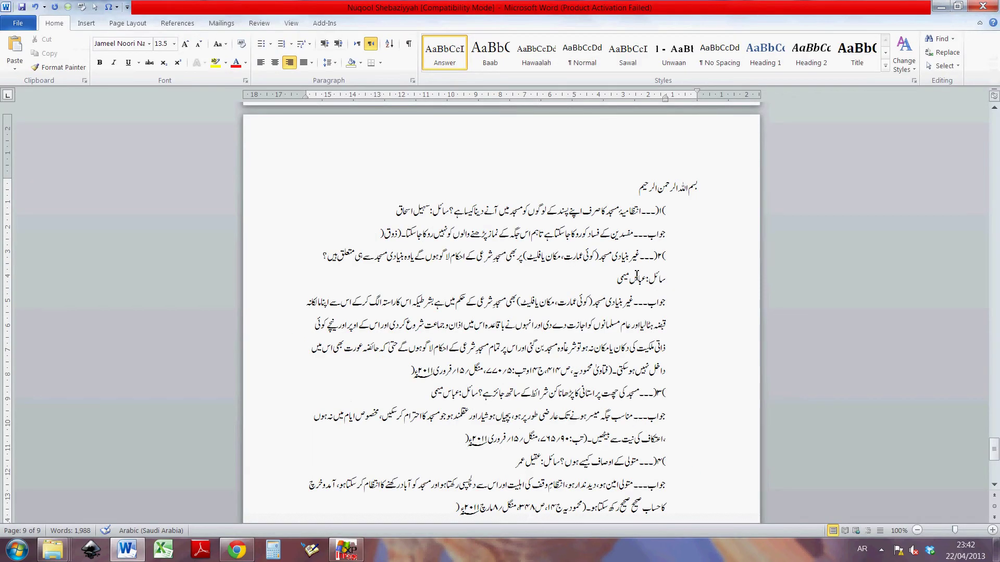
Type an opening parenthesis with the keyboard briefly switched to Urdu input.
key(Down)
key(Down)
key(Down)
key(ctrl+v)
scroll(671, 336, down, 5)
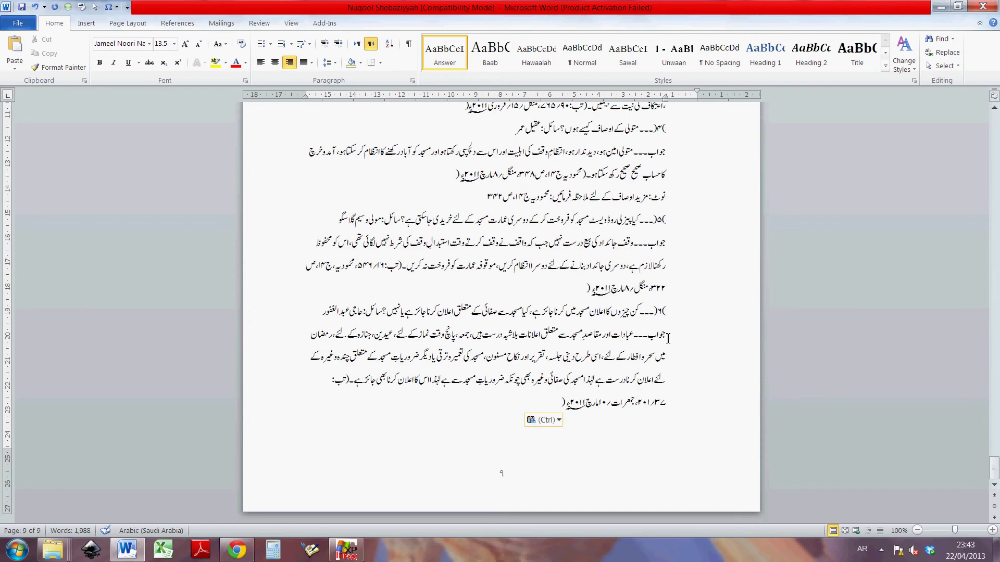
scroll(668, 339, up, 10)
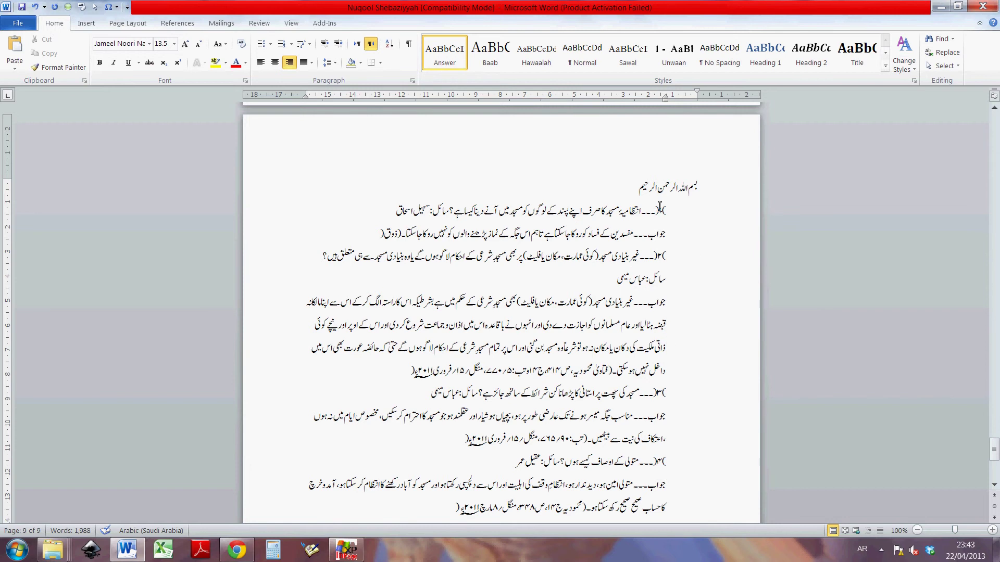
key(alt+shift)
text(()
key(alt+shift)
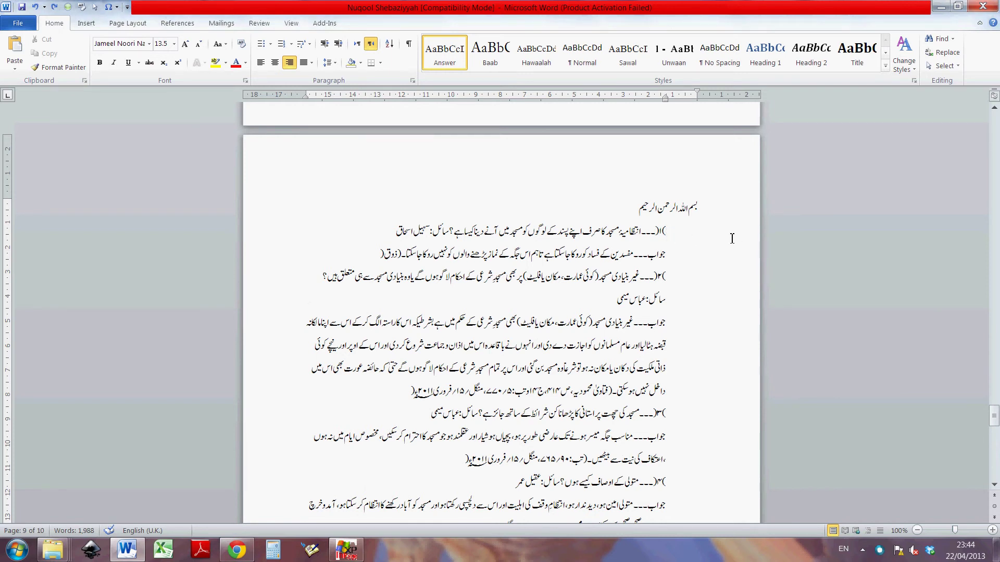
Delete the (۱) number from the start of the first question line.
key(shift+Left)
key(shift+Left)
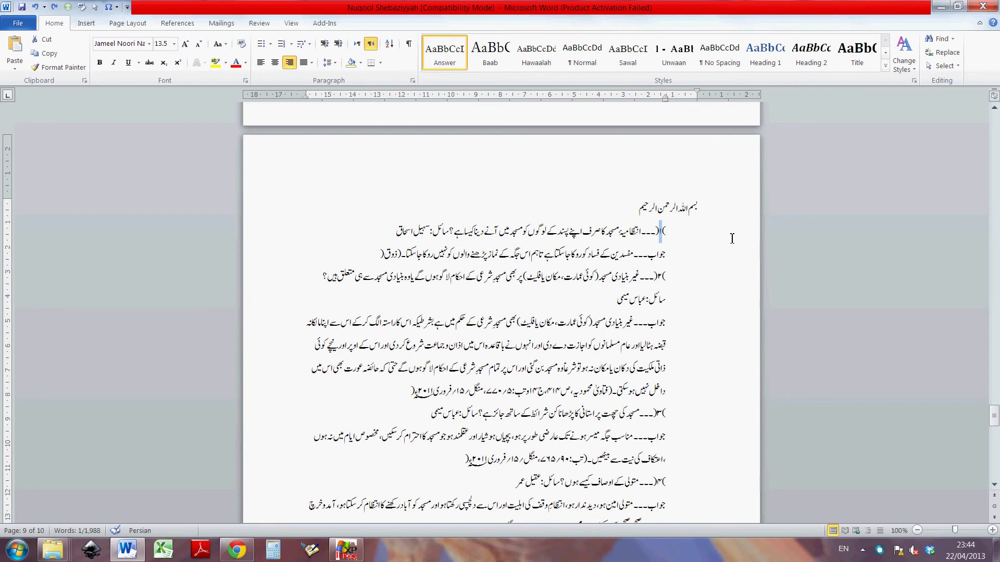
click(682, 235)
key(Delete)
key(Delete)
key(Delete)
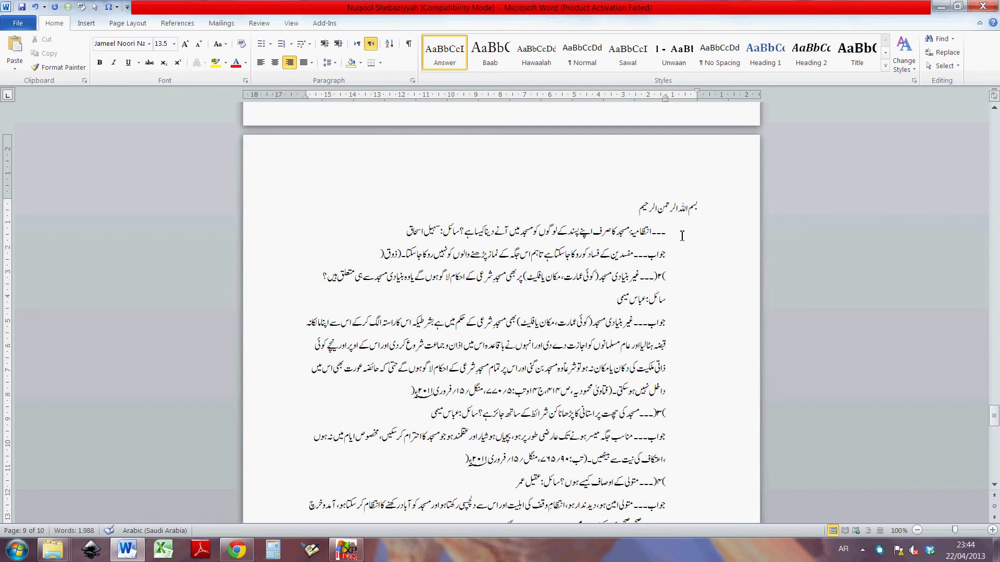
text((۱))
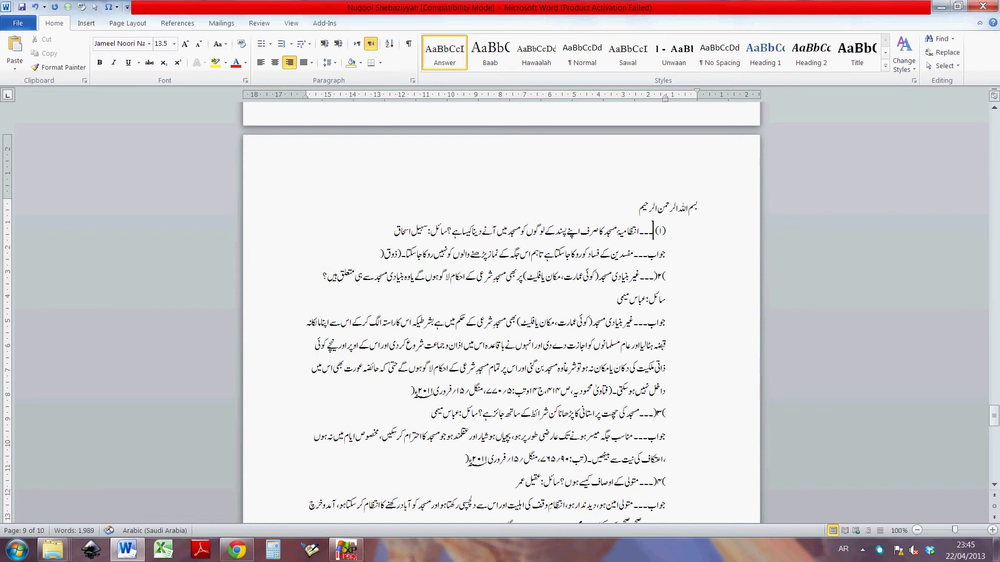
key(BackSpace)
key(BackSpace)
key(BackSpace)
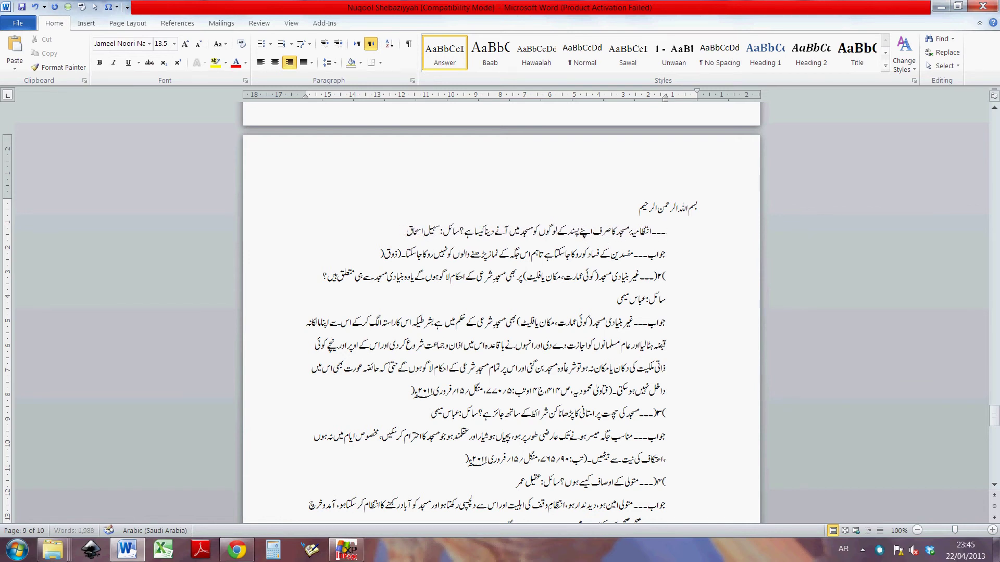
Try list numbering on the Bismillah and first question lines, undoing each with Ctrl+Z.
click(281, 46)
key(ctrl+z)
key(ctrl+z)
key(ctrl+z)
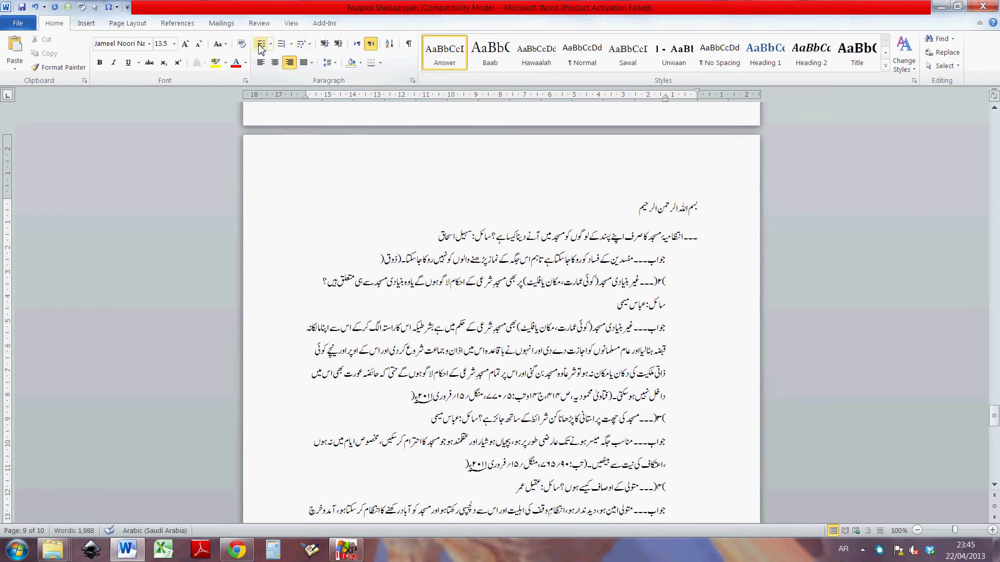
click(281, 46)
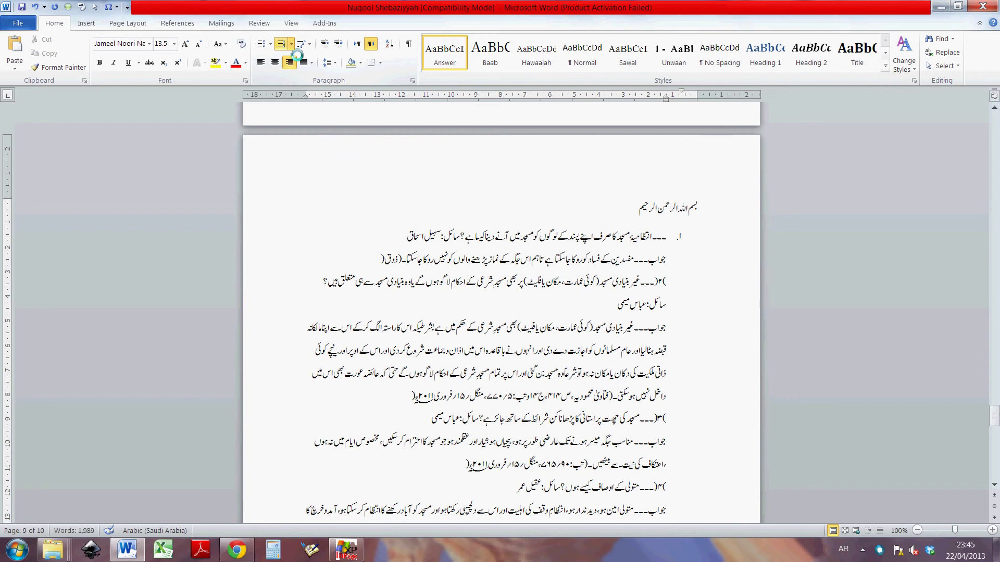
key(ctrl+z)
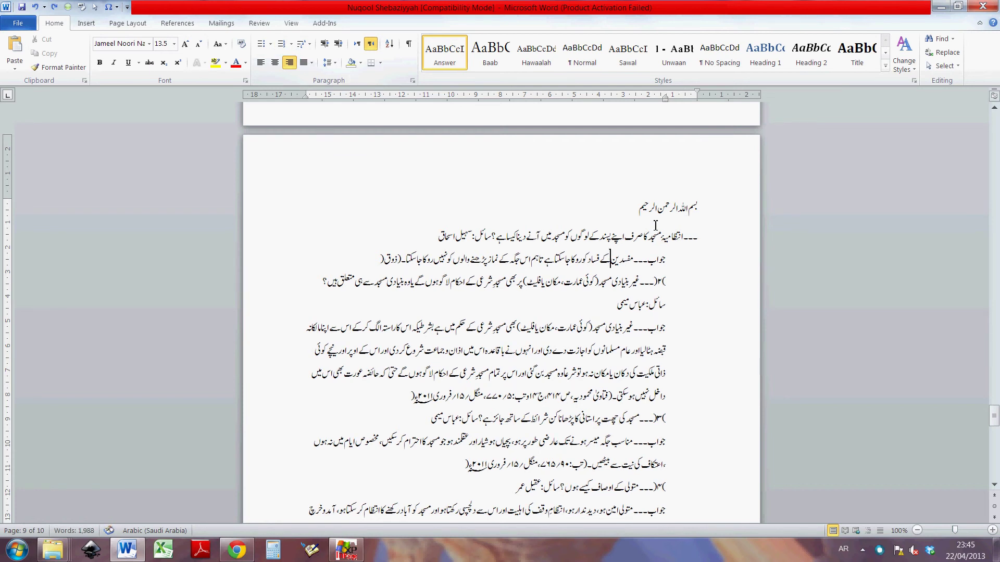
click(650, 211)
Select from the Bismillah line downward and apply Clear Formatting from the Styles gallery.
drag(691, 211, 557, 346)
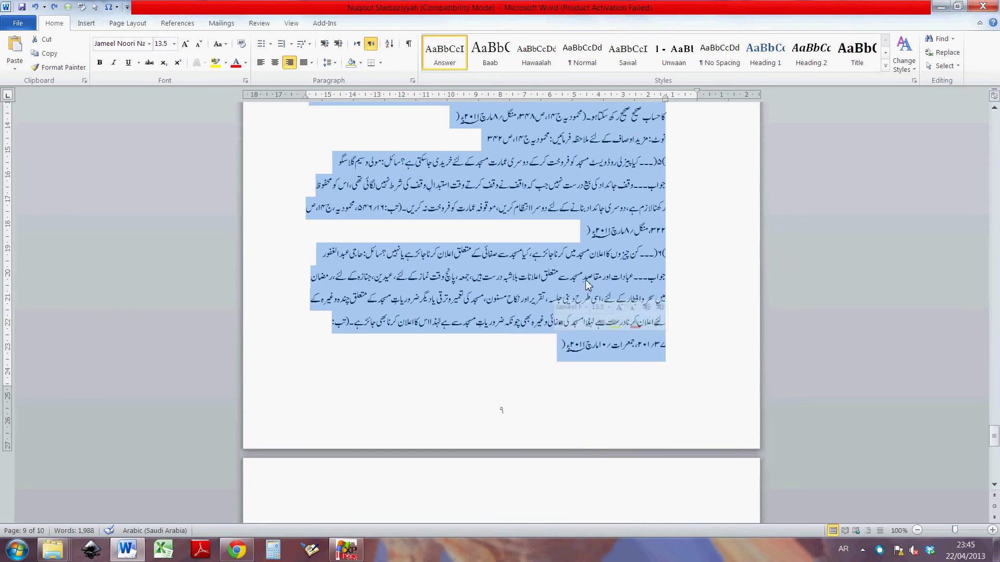
scroll(557, 346, up, 3)
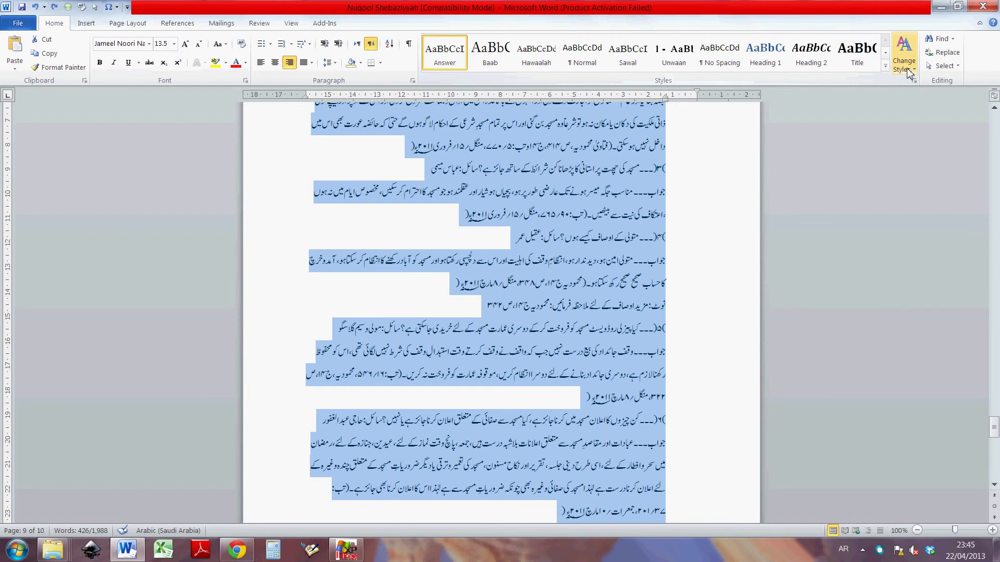
click(910, 69)
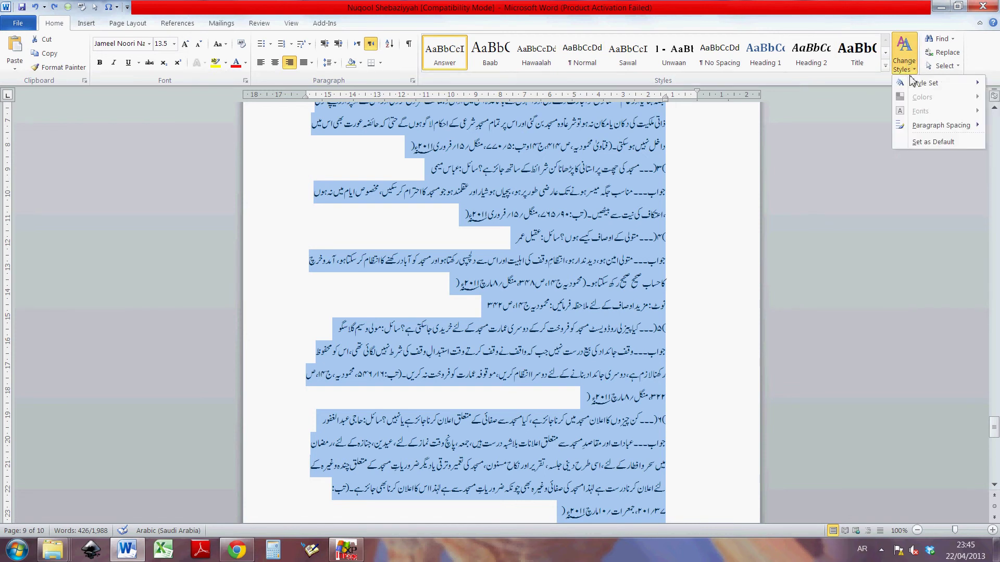
click(885, 66)
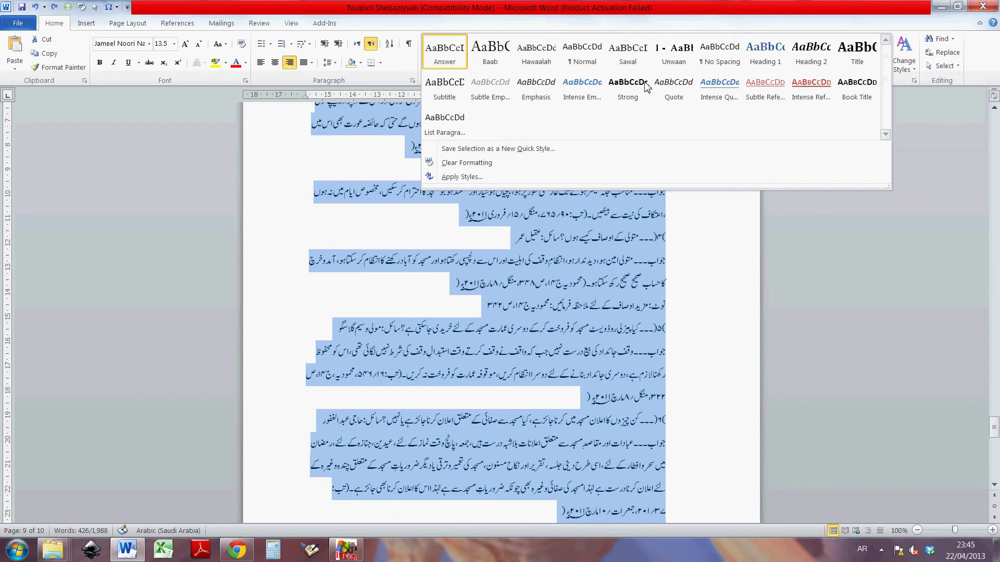
click(460, 163)
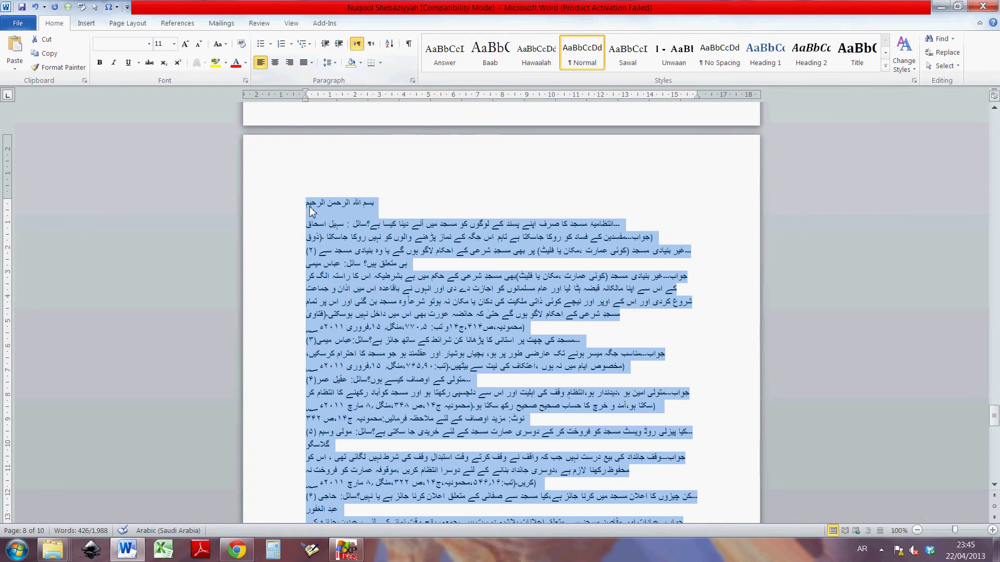
Make the selected passage right-to-left and set it in Jameel Noori Nastaleeq.
click(371, 45)
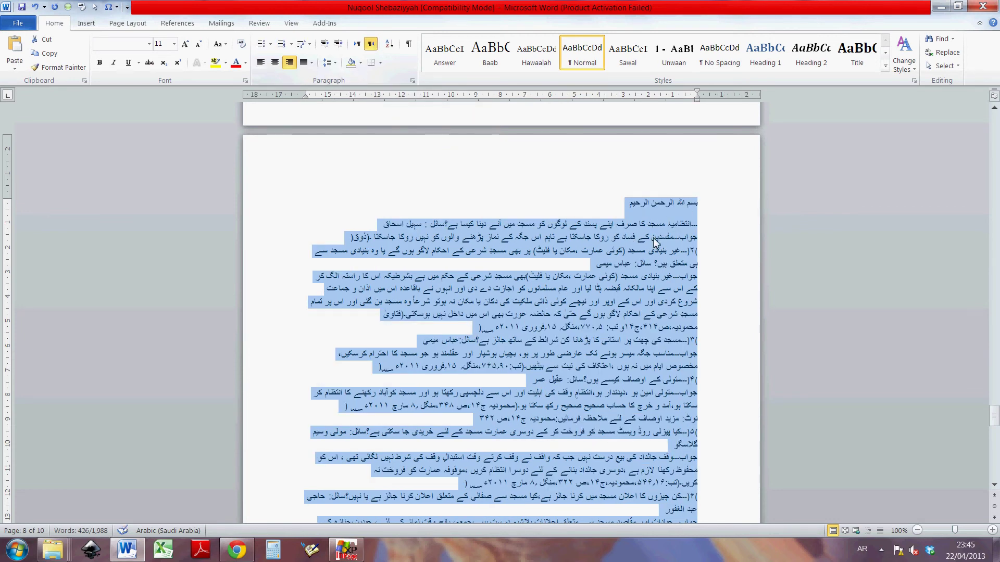
click(149, 44)
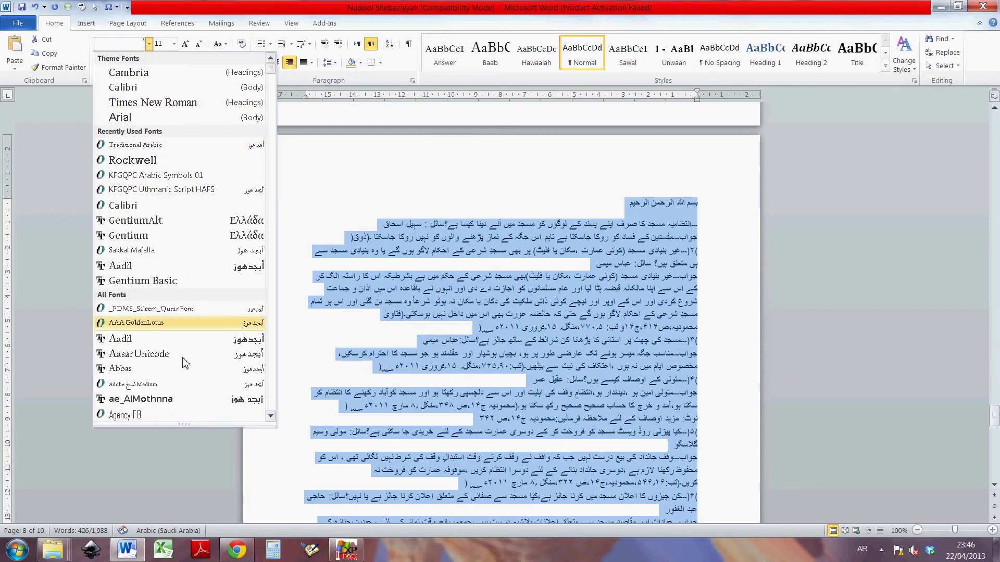
scroll(179, 357, down, 2)
scroll(179, 357, down, 20)
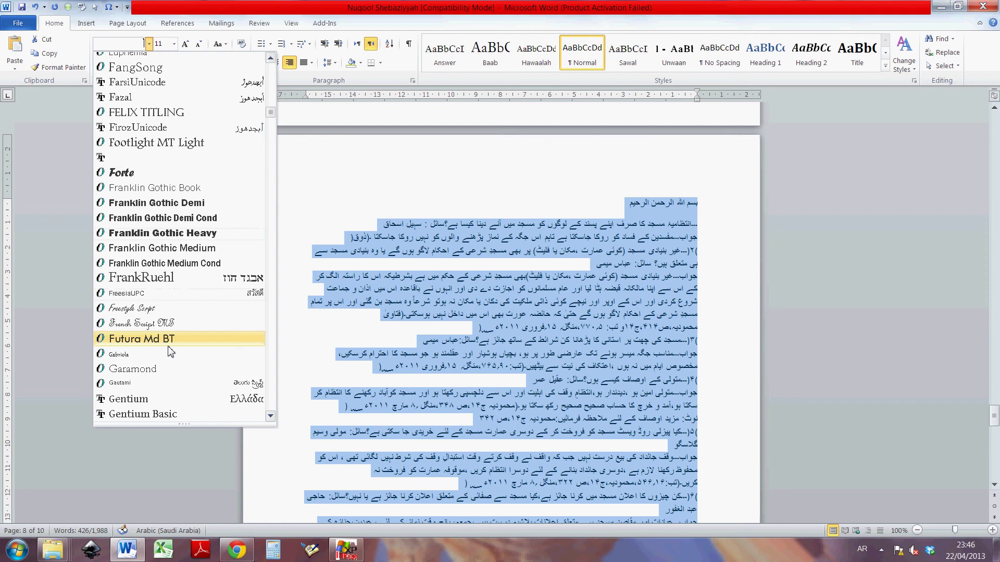
scroll(169, 352, down, 3)
scroll(177, 312, up, 2)
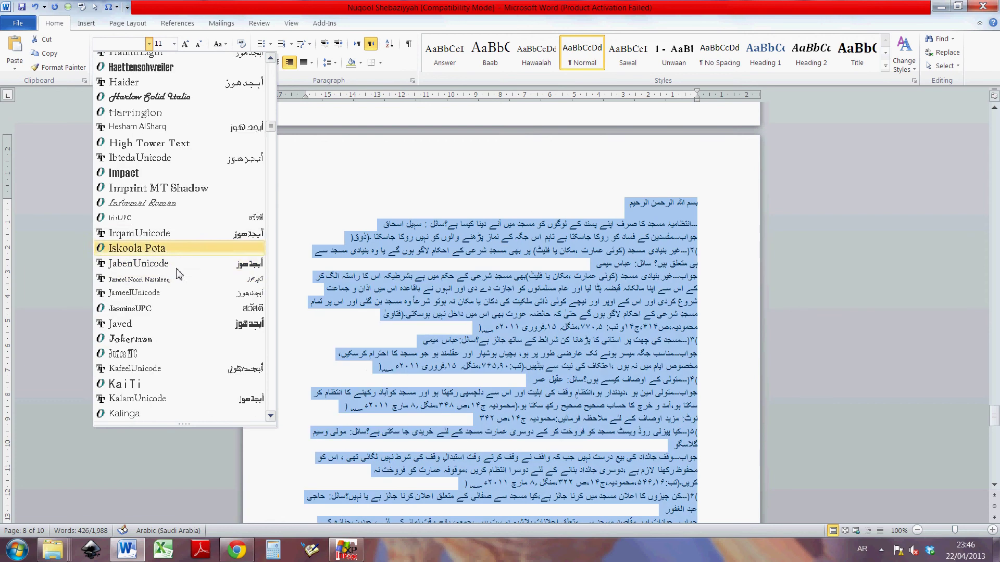
click(177, 281)
Test Alt+Shift input-language switching at the Bismillah and first question lines.
click(663, 253)
click(686, 226)
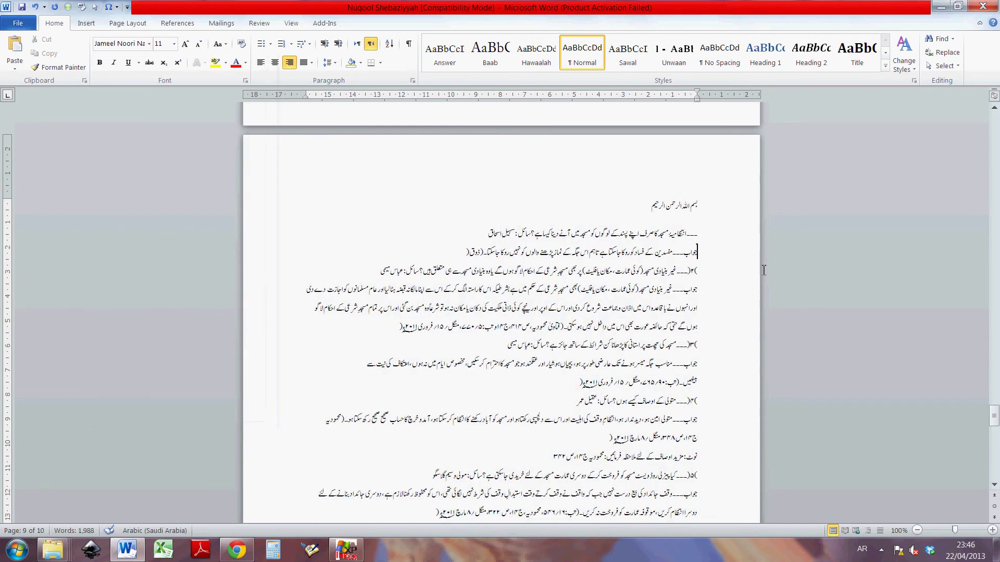
scroll(712, 291, up, 1)
scroll(710, 291, down, 2)
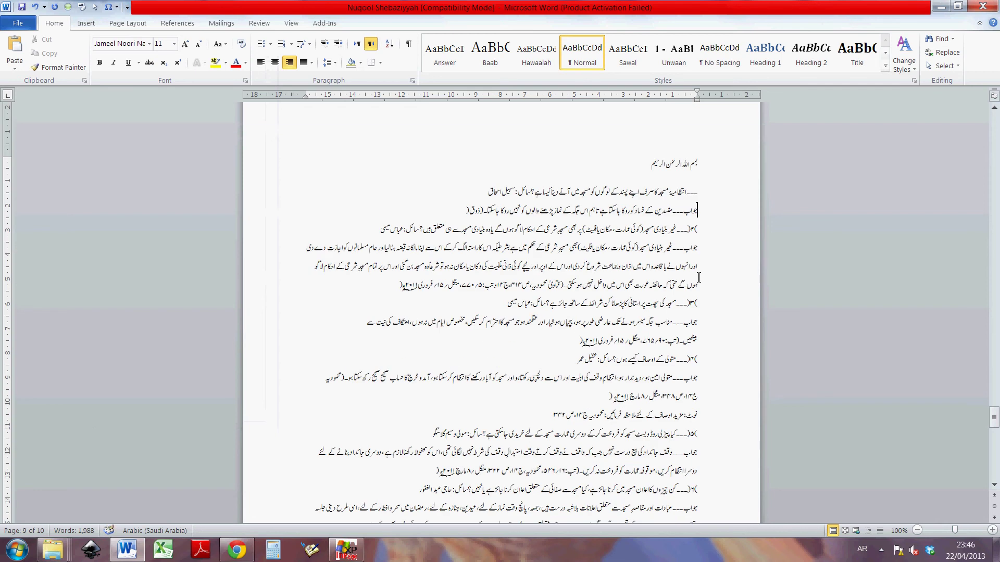
scroll(701, 196, up, 1)
click(725, 248)
click(725, 226)
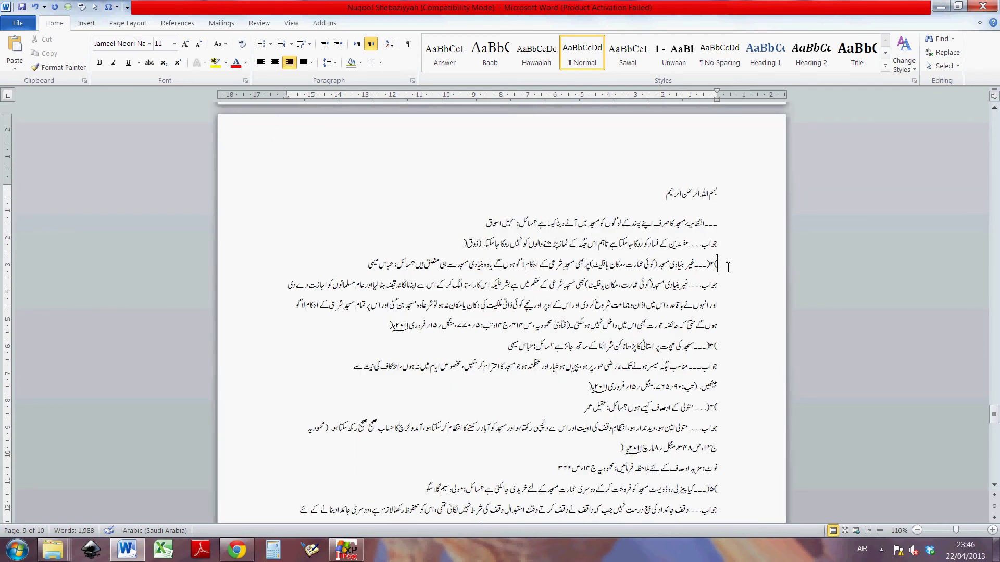
key(alt+shift)
key(alt+shift)
click(685, 270)
key(alt+shift)
click(730, 224)
click(729, 231)
scroll(720, 223, up, 1)
scroll(723, 224, down, 1)
scroll(722, 224, down, 2)
scroll(722, 223, up, 2)
Select the passage from the Bismillah line, apply the Answer style, and toggle paragraph marks.
click(885, 66)
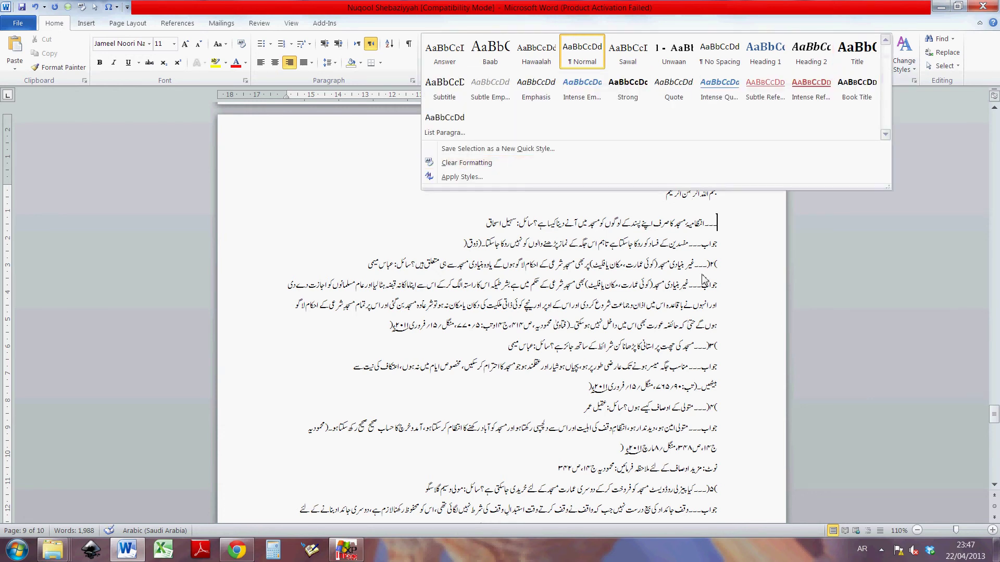
click(714, 218)
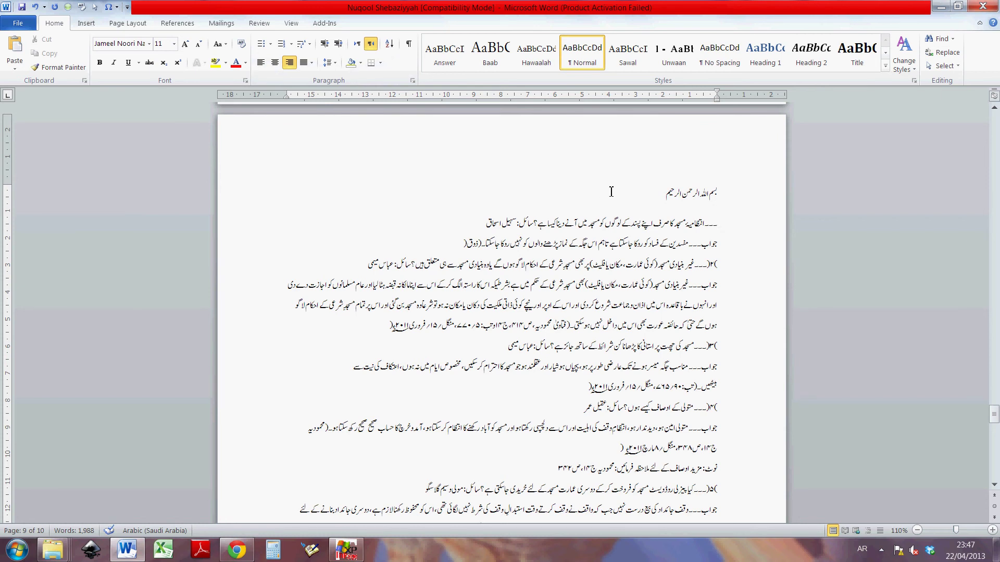
key(ctrl+shift+End)
key(ctrl+shift+v)
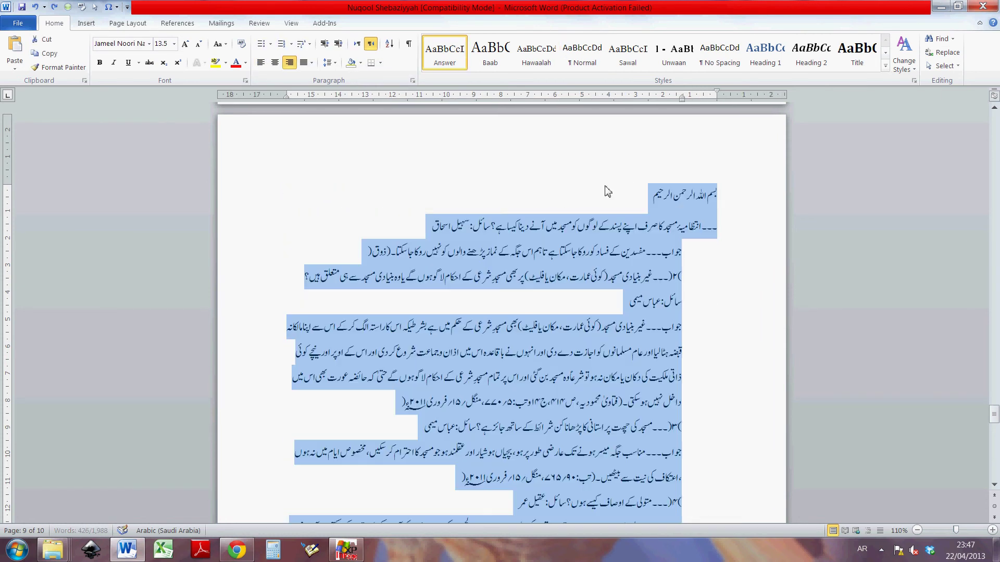
click(714, 250)
click(407, 46)
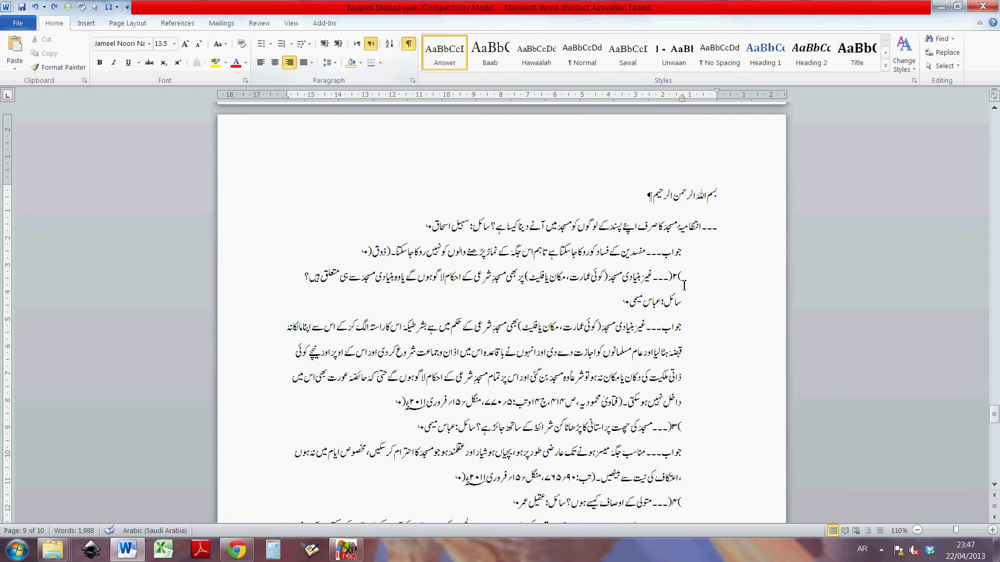
key(ctrl+shift+8)
Clear formatting from Bismillah to page end, then set it right-to-left in Jameel Noori Nastaleeq.
drag(729, 195, 560, 394)
click(886, 66)
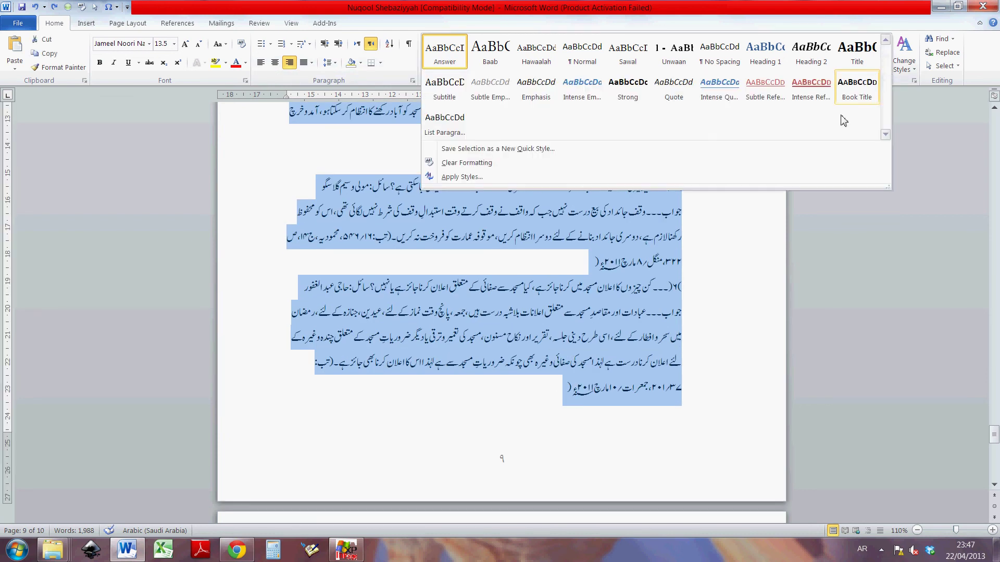
click(654, 163)
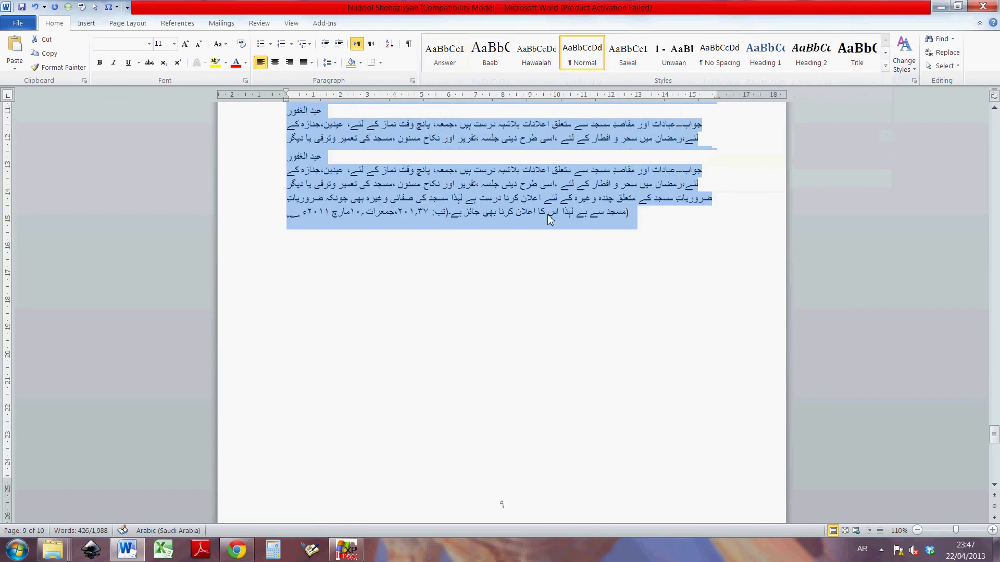
scroll(551, 219, up, 15)
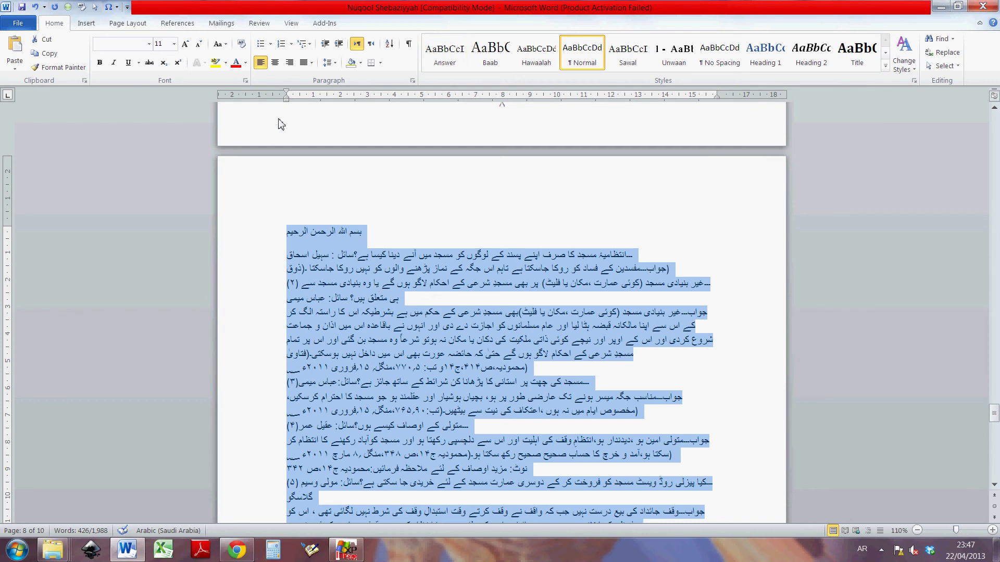
click(370, 44)
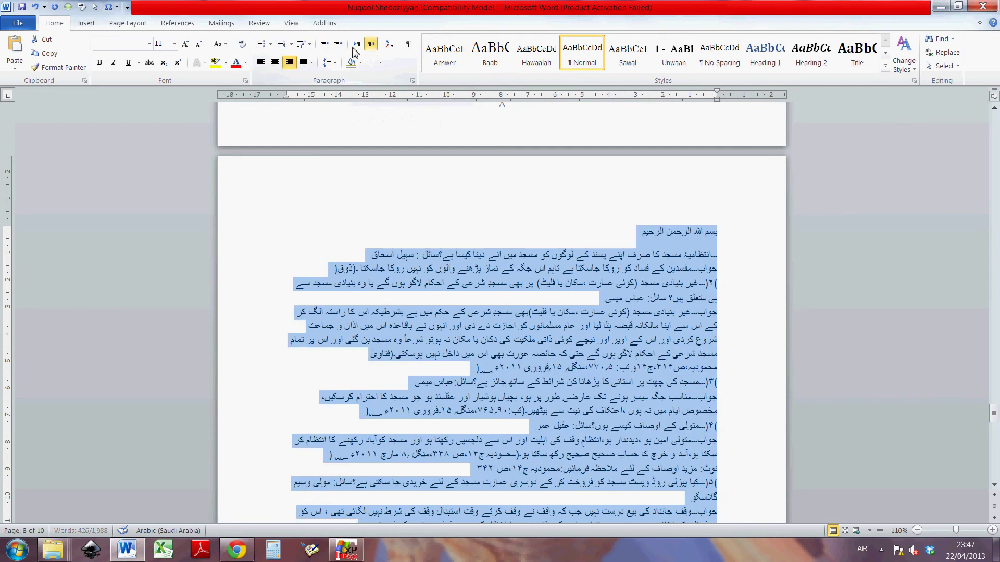
click(150, 43)
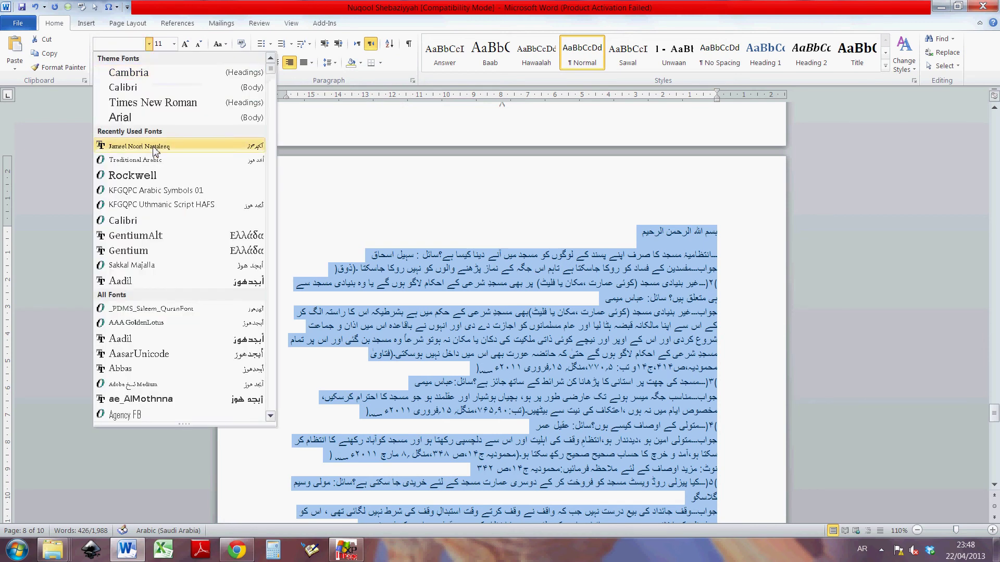
click(136, 146)
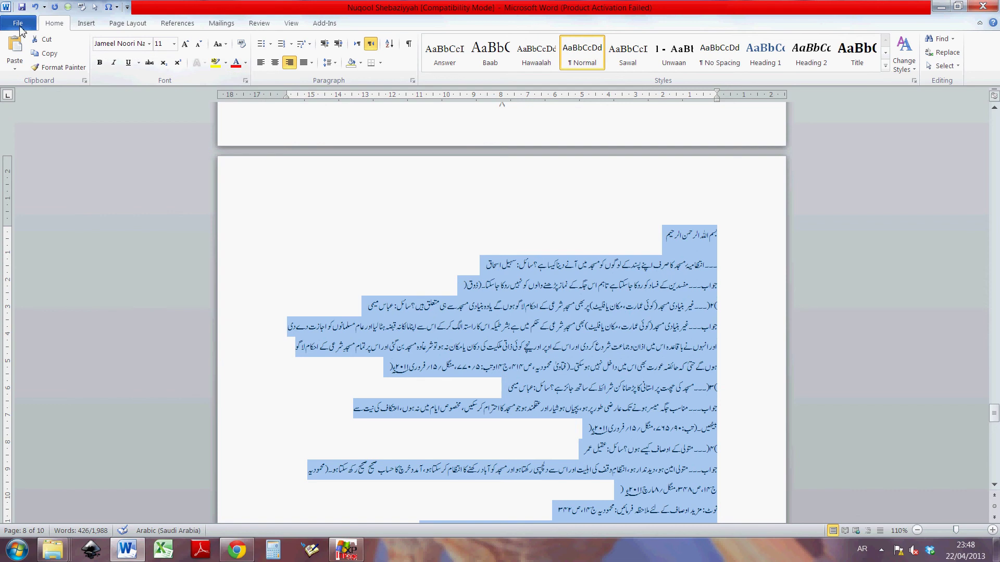
click(573, 306)
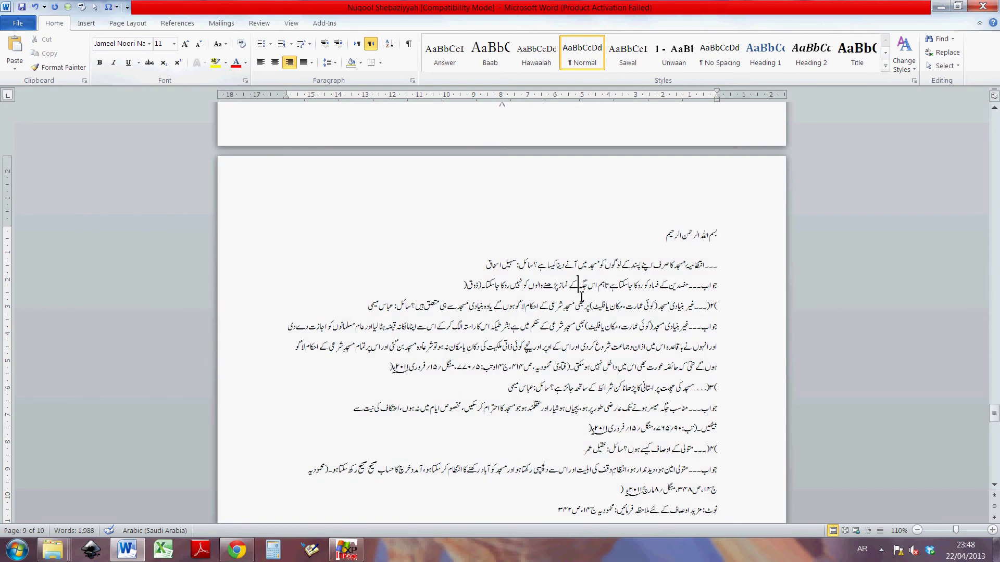
Set the proofing language of the Urdu text from Bismillah to the end to Urdu.
drag(732, 237, 528, 417)
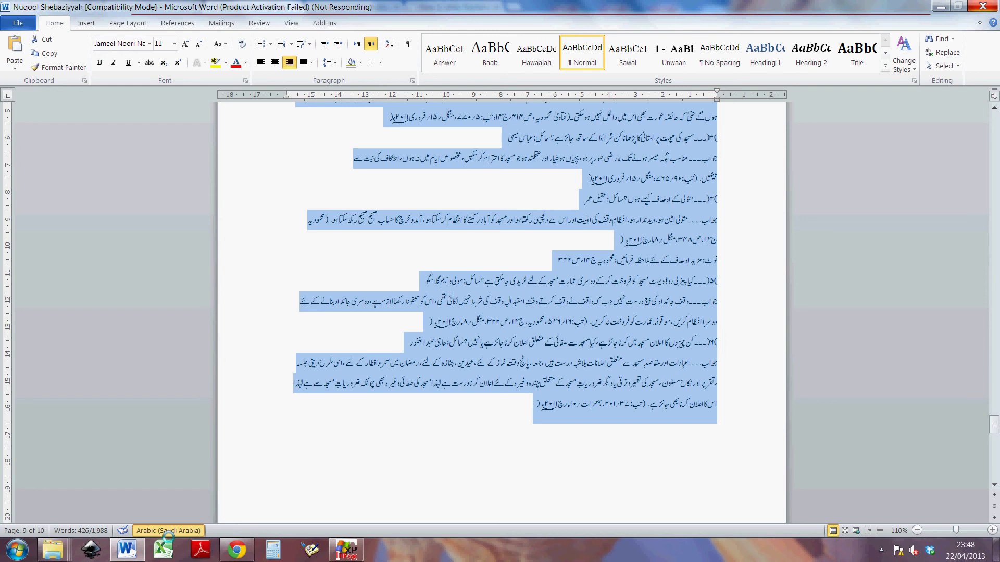
click(167, 531)
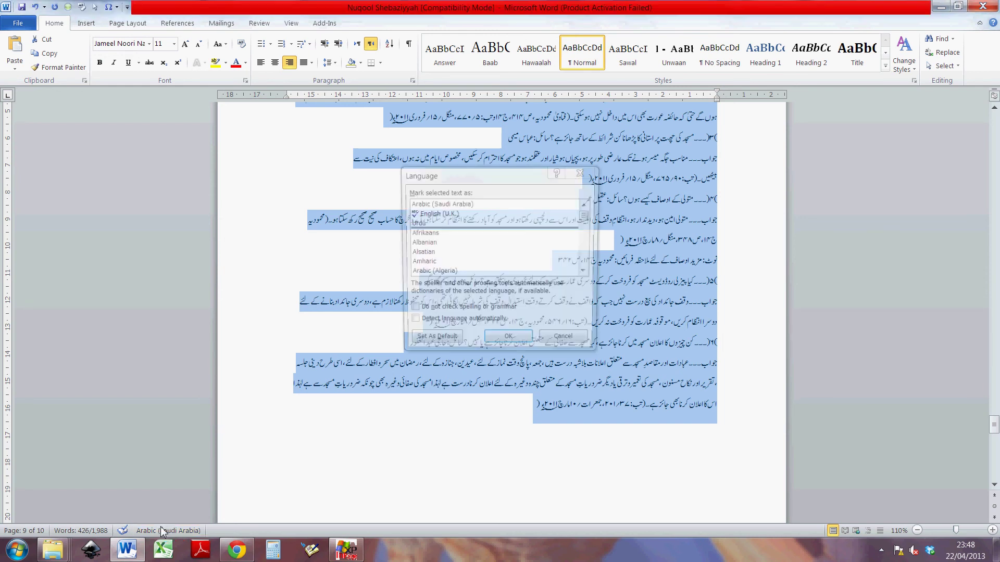
click(415, 224)
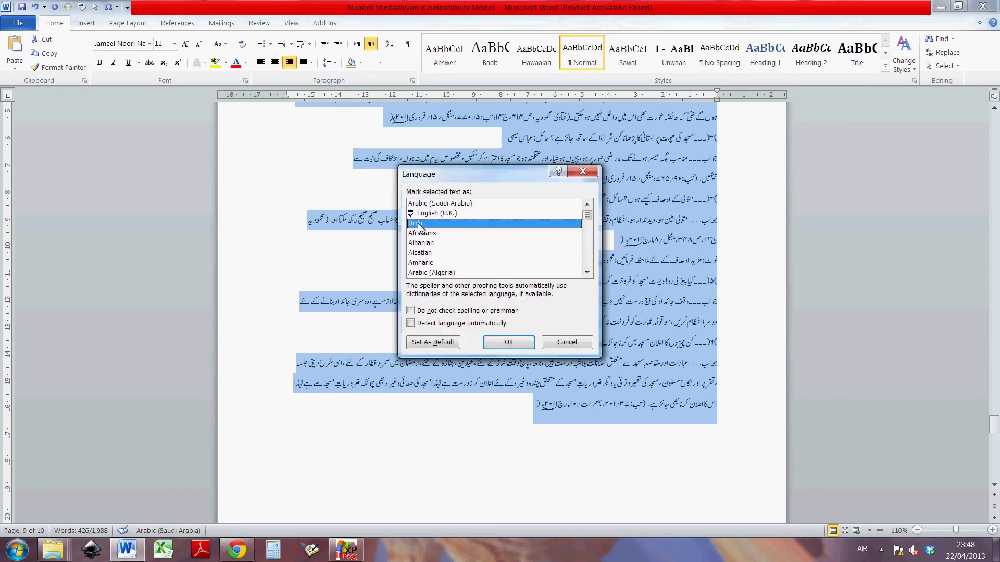
click(500, 343)
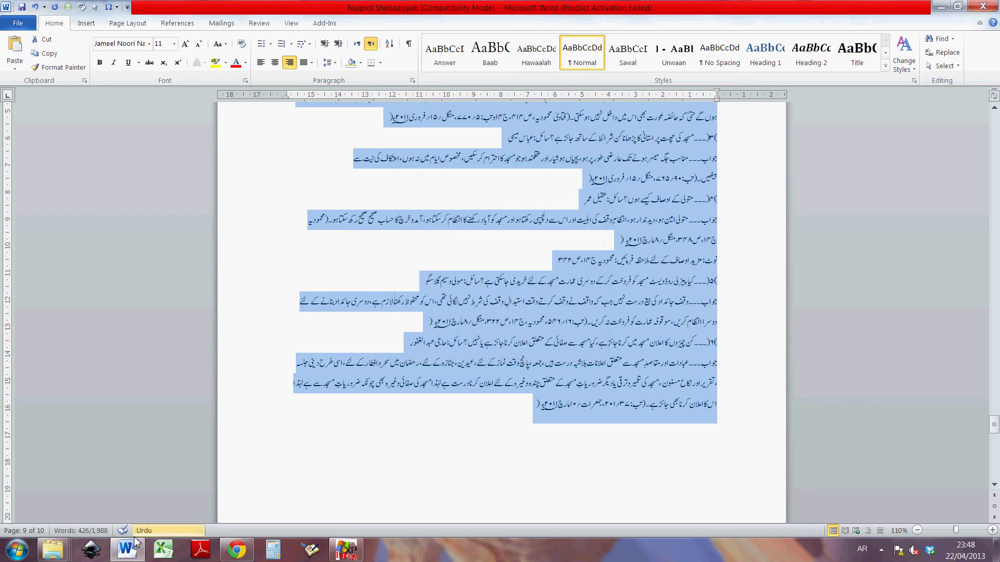
click(500, 345)
click(502, 325)
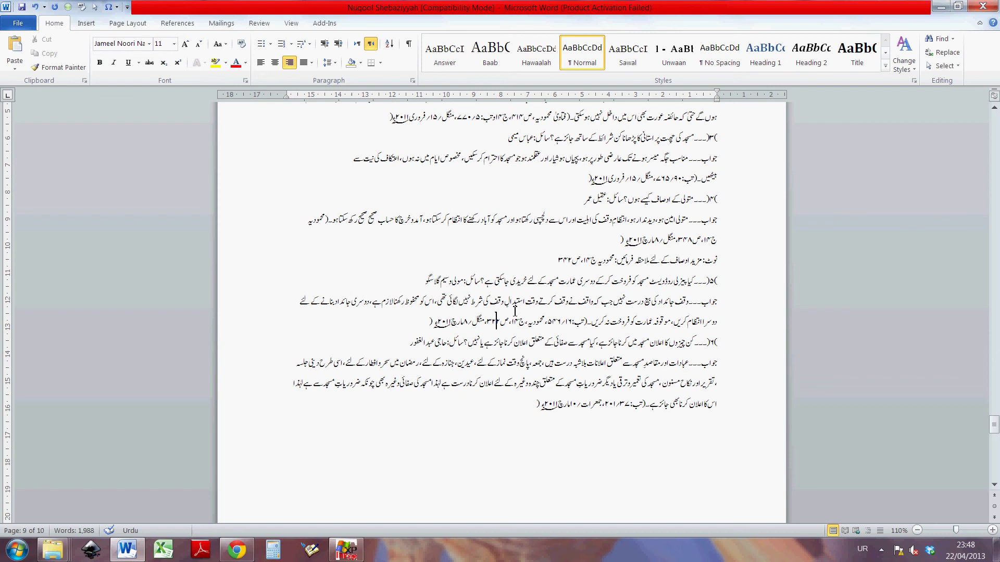
Insert a comma (،) before محمودیہ and the word یا before نہیں.
click(537, 326)
text(،)
click(490, 347)
text(یا)
click(485, 365)
click(225, 470)
click(529, 322)
click(21, 25)
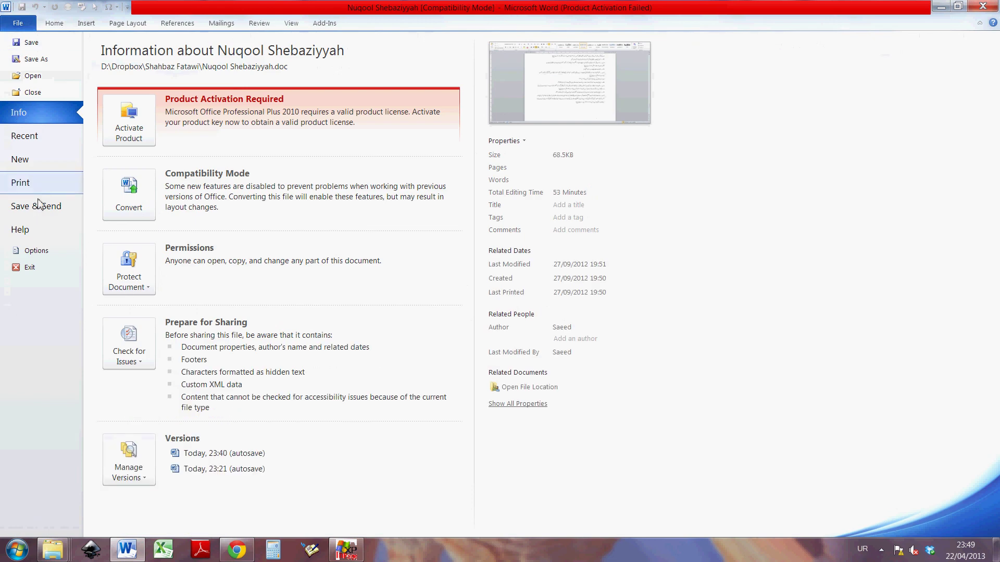
click(42, 248)
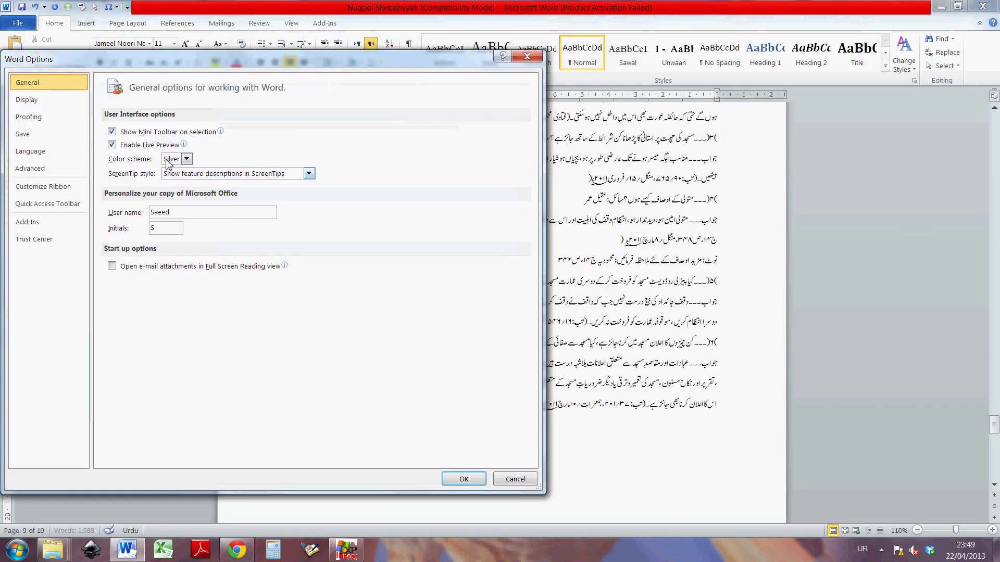
click(55, 170)
scroll(223, 211, down, 4)
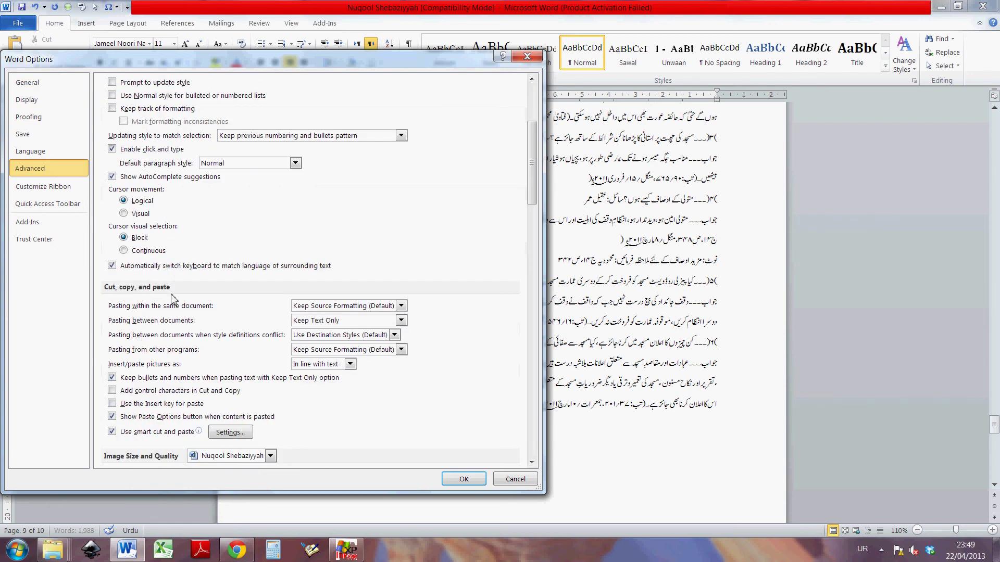
scroll(171, 299, up, 4)
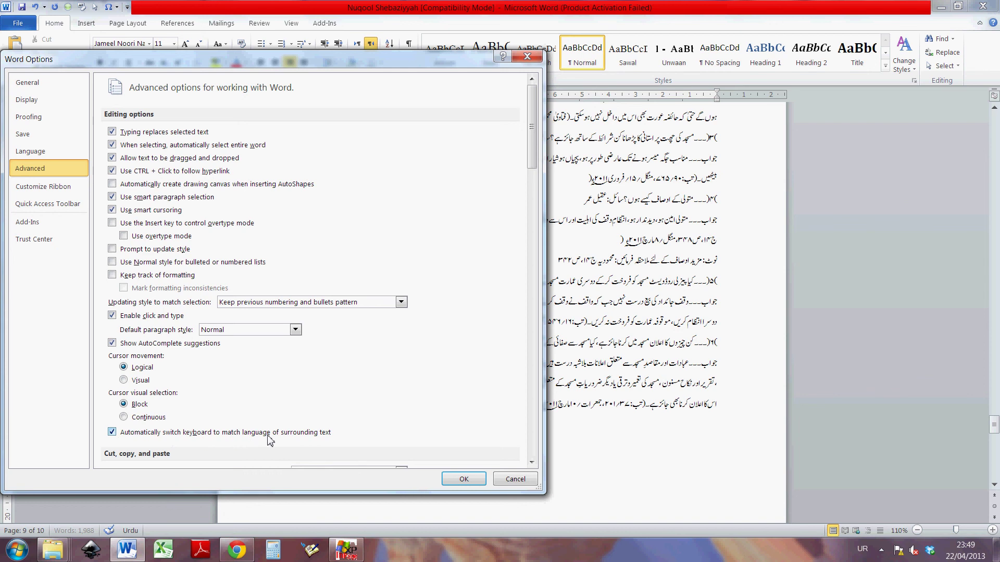
click(113, 432)
click(113, 432)
click(112, 433)
click(113, 433)
click(464, 478)
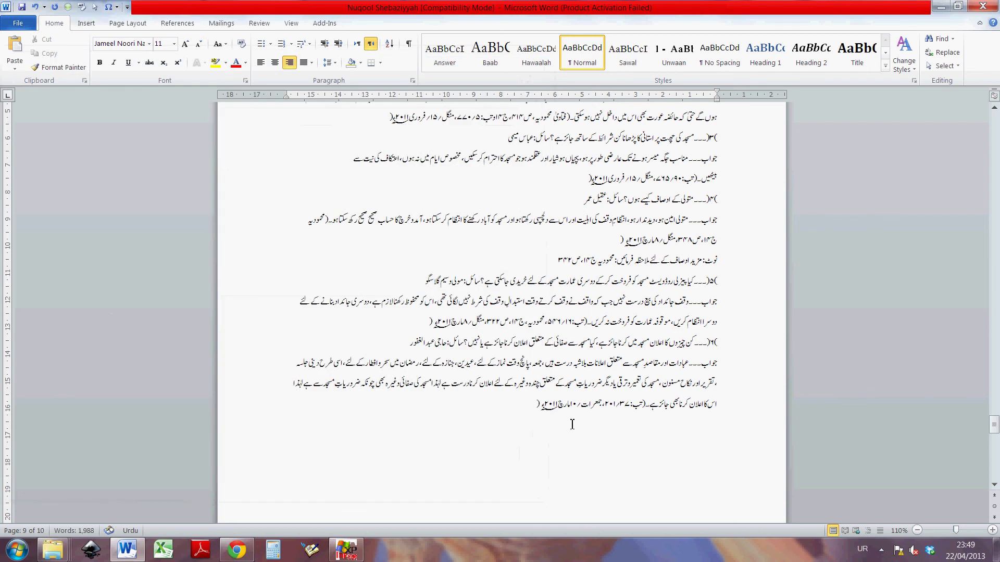
Type the English Bismillah line on the empty line below the Urdu text.
scroll(489, 444, up, 2)
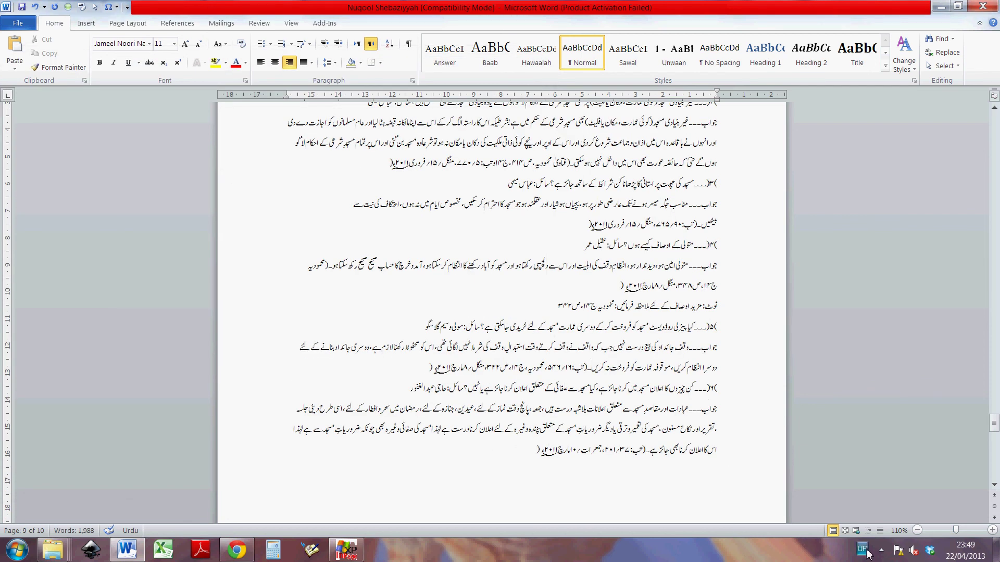
click(542, 483)
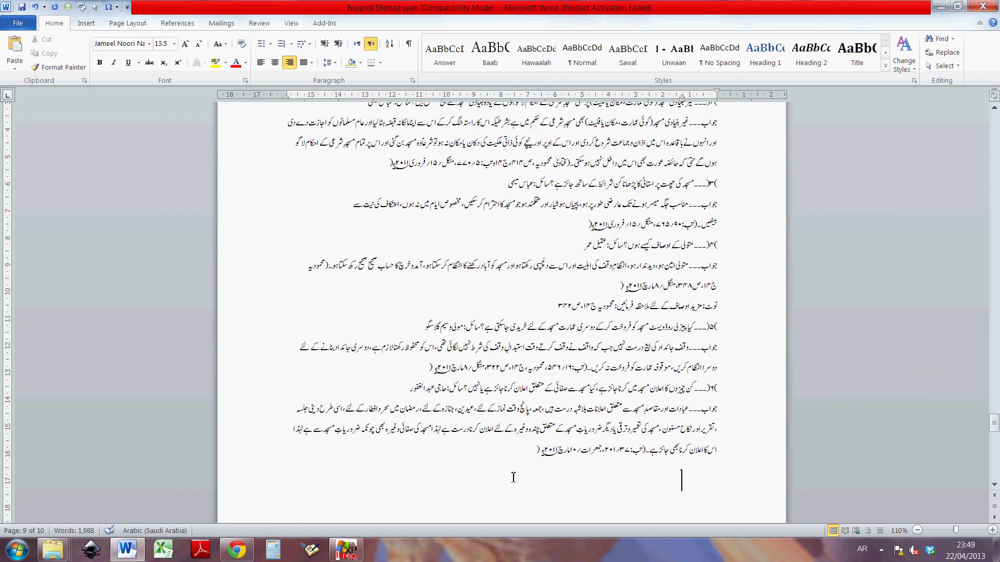
click(885, 66)
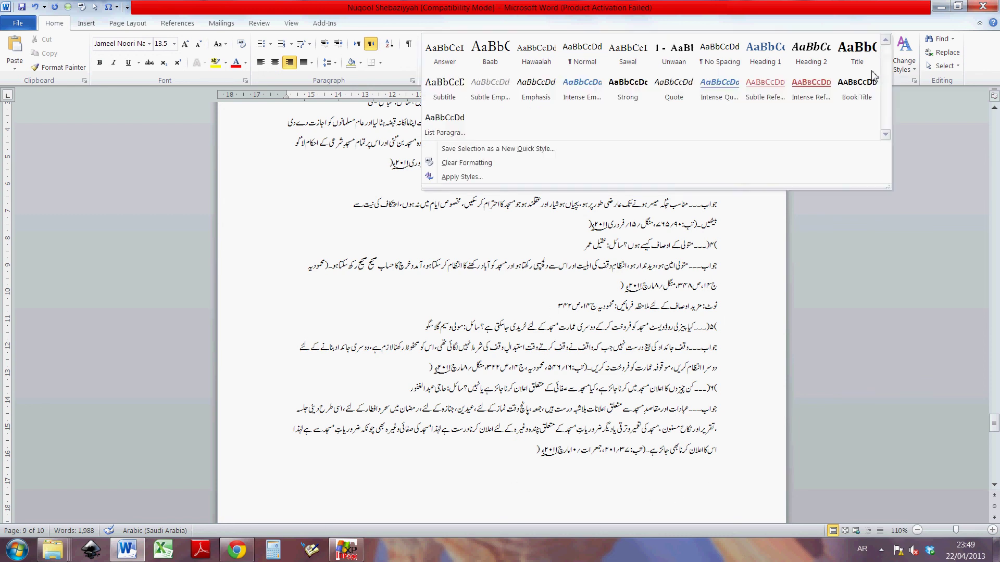
text(ف)
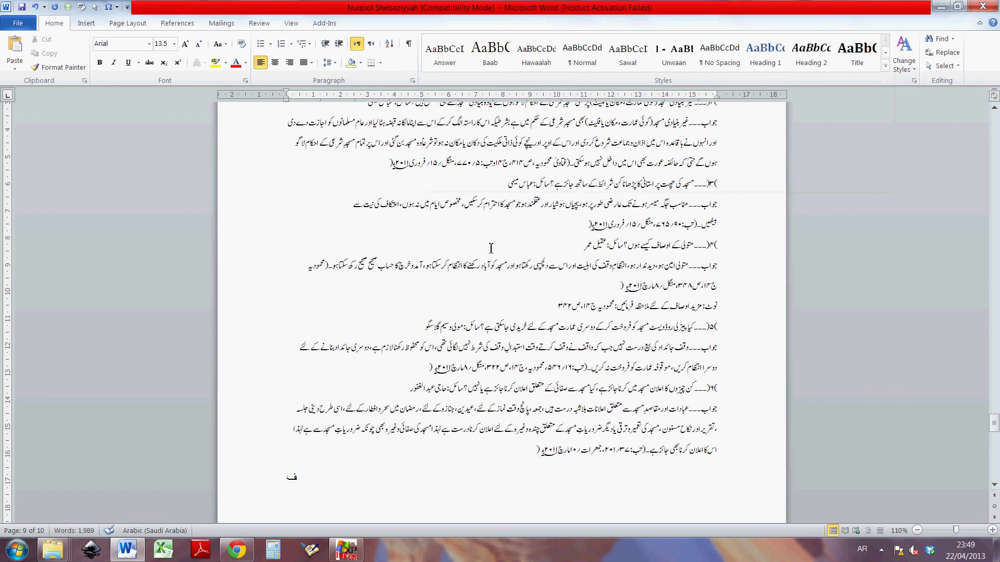
key(BackSpace)
text(Bismillah)
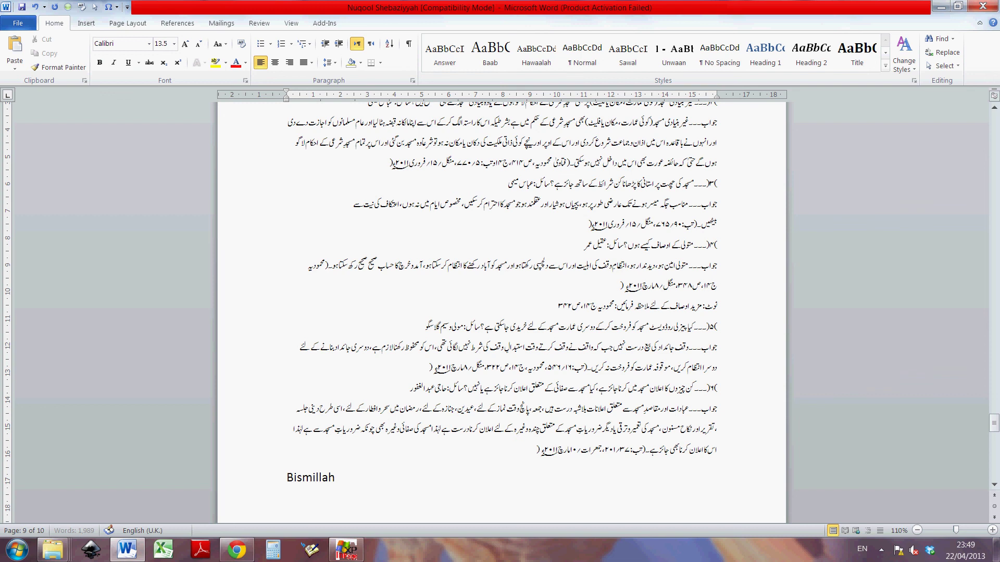
key(Return)
Add a right-to-left بسم الله line in Arabic input, then return to English input.
click(862, 548)
click(864, 472)
key(ctrl+shift)
text(بس)
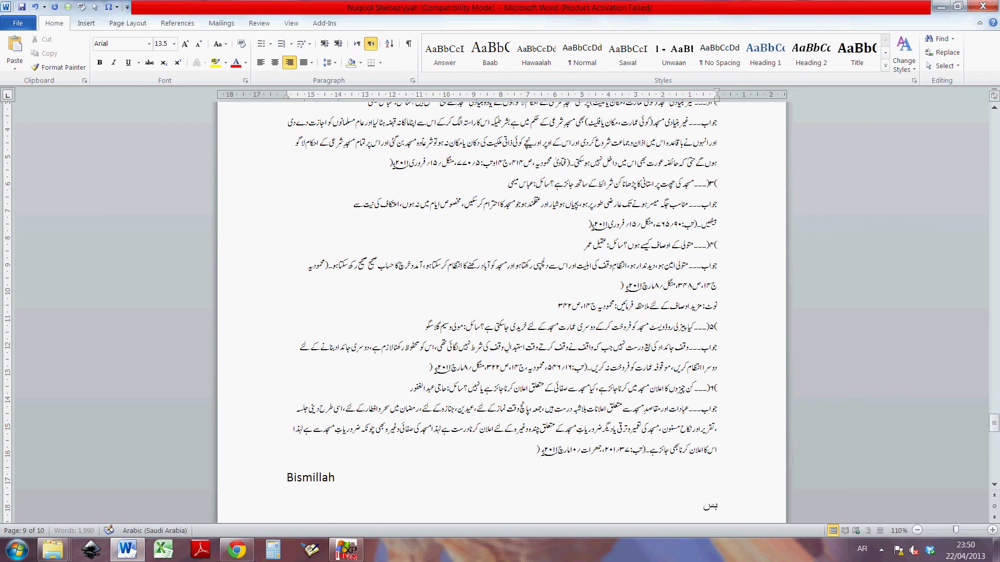
text(م الله)
key(ctrl+shift)
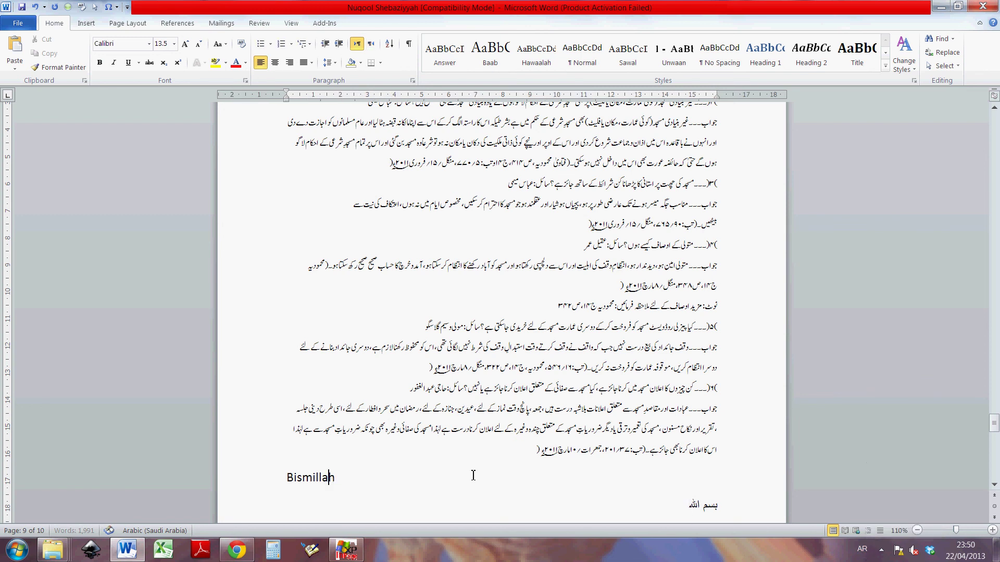
key(alt+shift)
text(dwd)
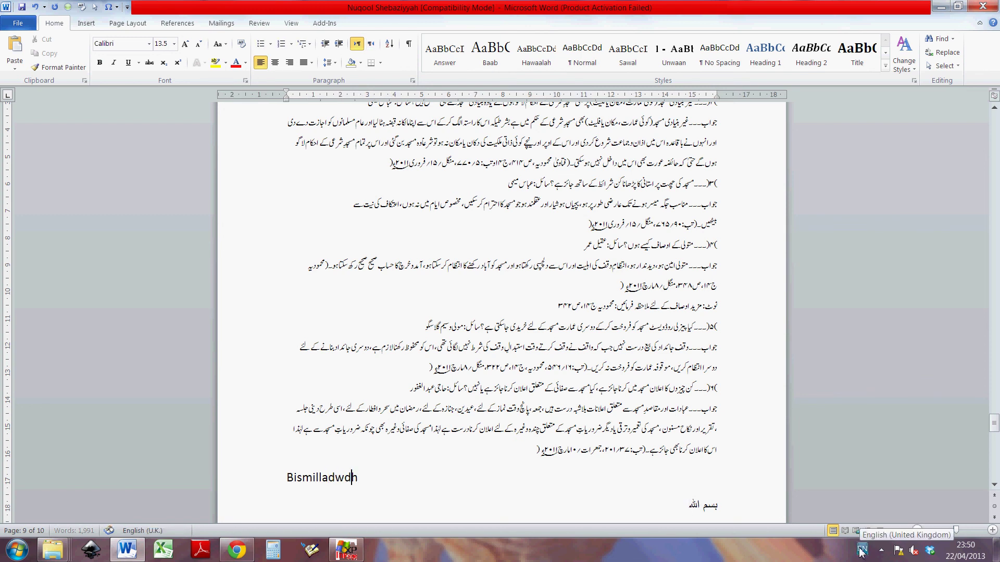
key(BackSpace)
key(BackSpace)
key(BackSpace)
Try joining the Bismillah line onto the last Urdu paragraph, then undo it.
click(627, 410)
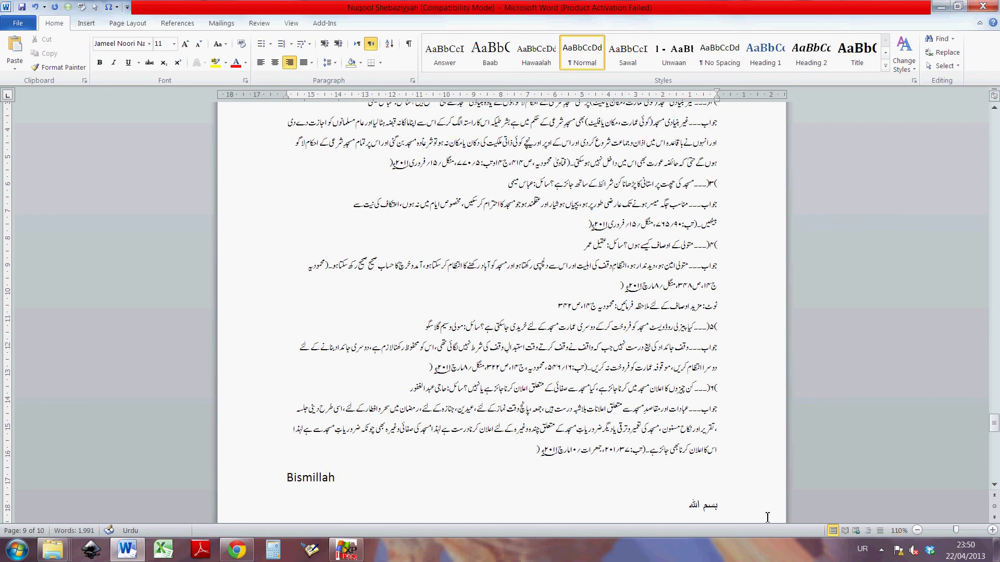
click(536, 451)
key(alt+shift)
key(Delete)
key(ctrl+z)
key(alt+shift)
click(559, 334)
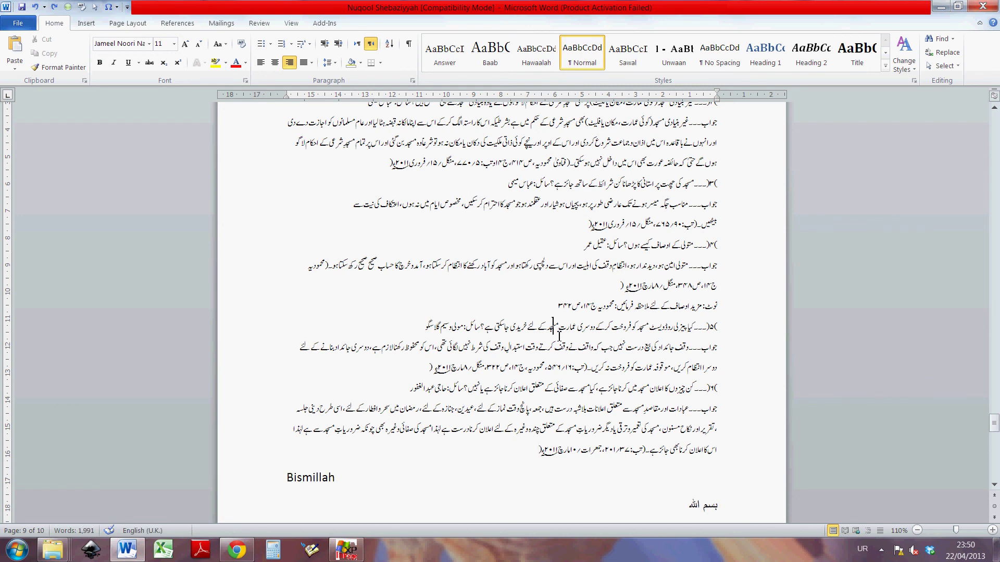